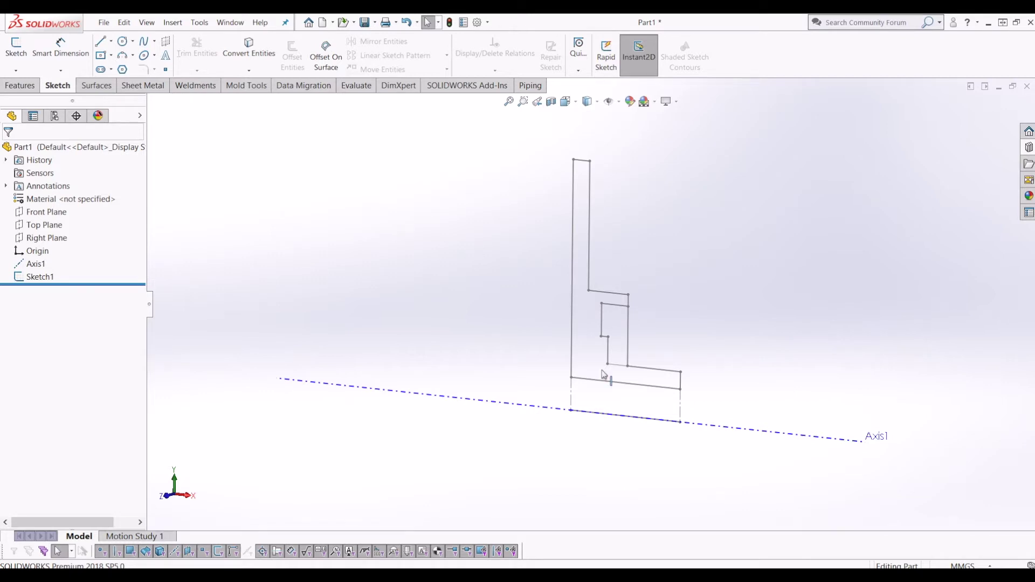
Examine how Axis1, the Front and Top planes and the profile sketch relate to one another
left_click(46, 263)
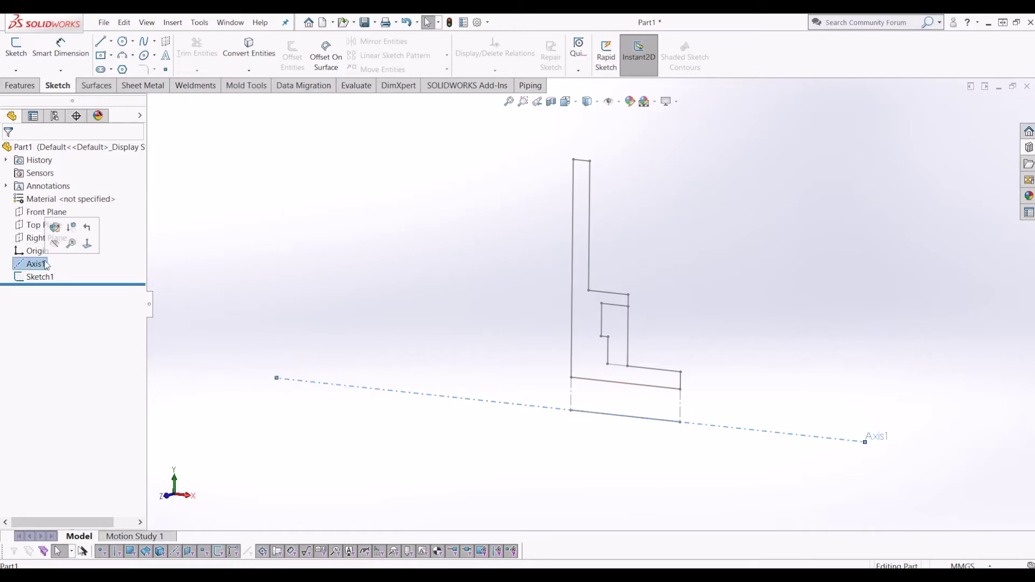
left_click(42, 213)
left_click(32, 226, "ctrl")
mouse_move(640, 422)
middle_mouse_down()
mouse_move(573, 425)
mouse_move(579, 413)
mouse_move(636, 430)
middle_mouse_up()
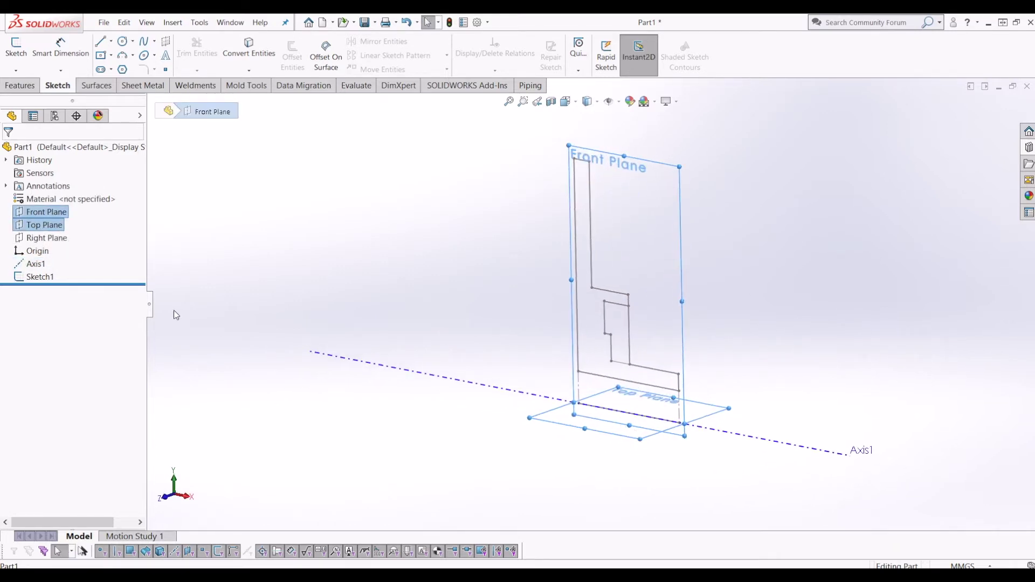
left_click(51, 278)
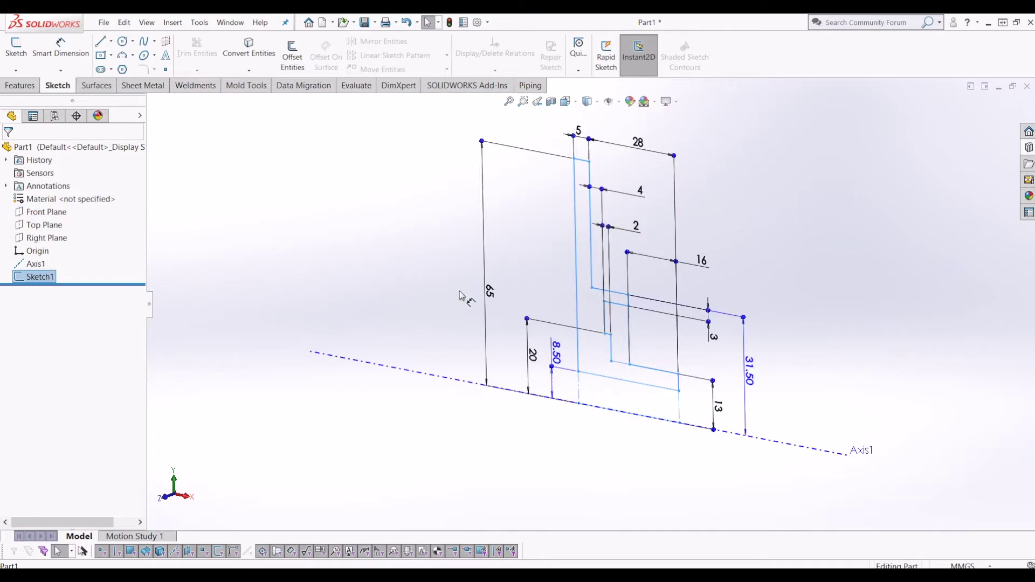
left_click(205, 219)
Open Sketch1 for editing, face its plane and shift the 31.50 height dimension farther from the profile
right_click(20, 278)
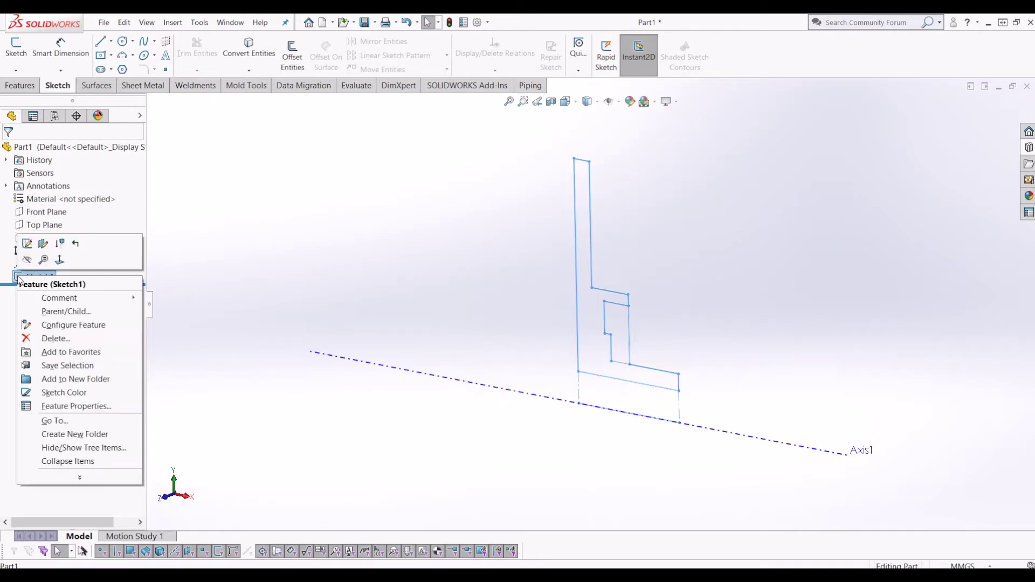
left_click(26, 244)
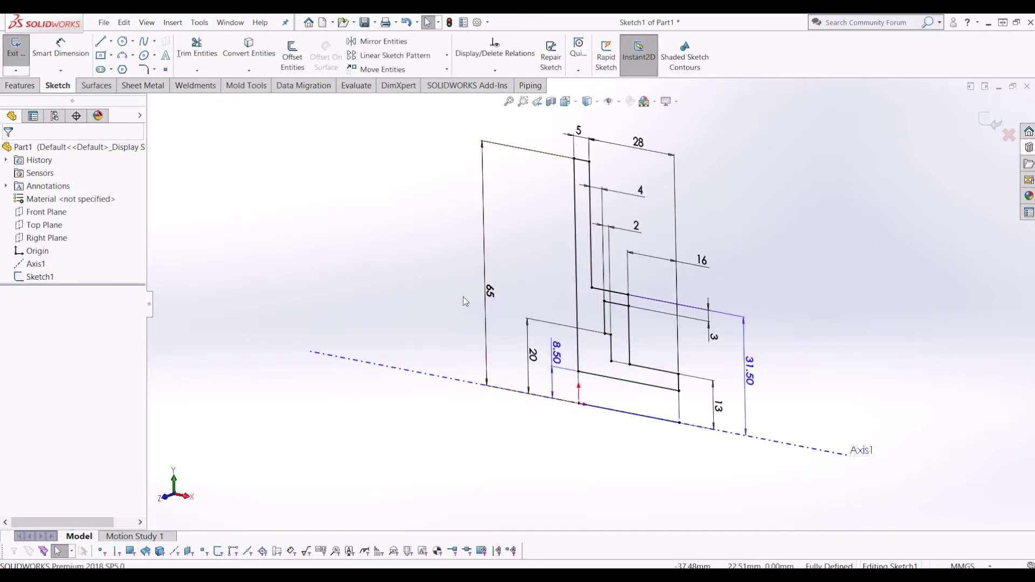
key("ctrl+space")
left_click(372, 380)
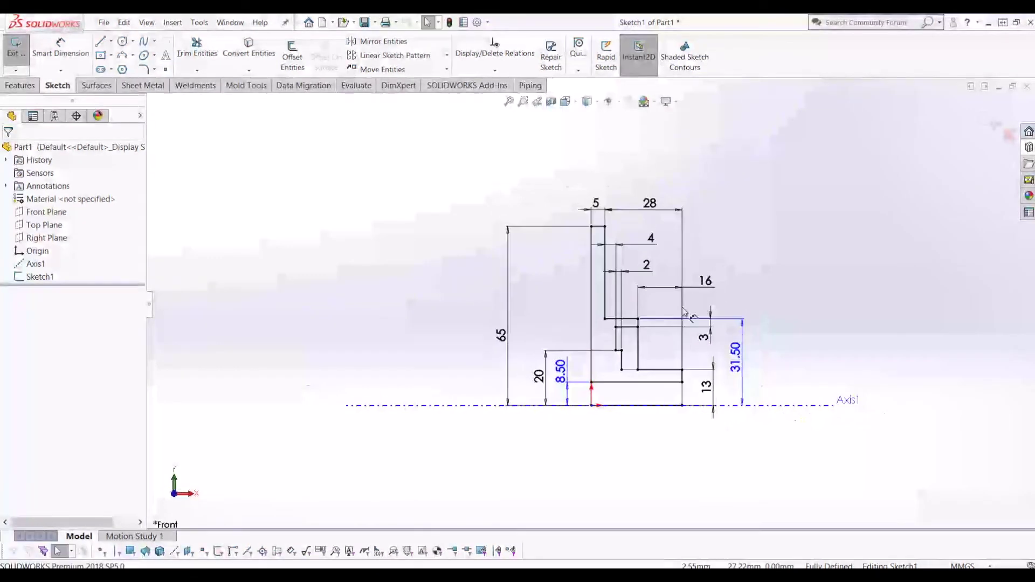
scroll(684, 312, "down", 3)
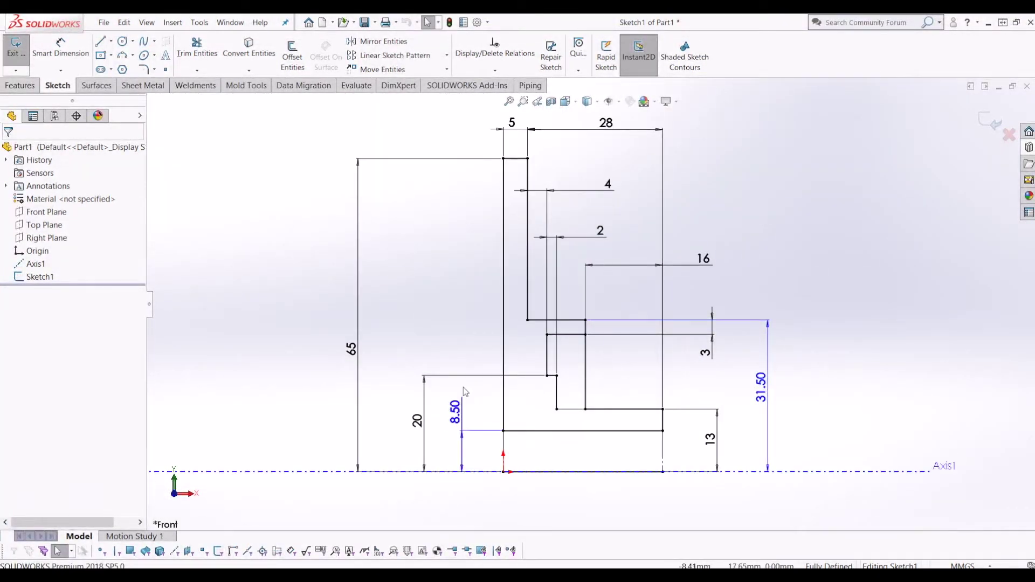
left_click_drag(760, 387, 780, 387)
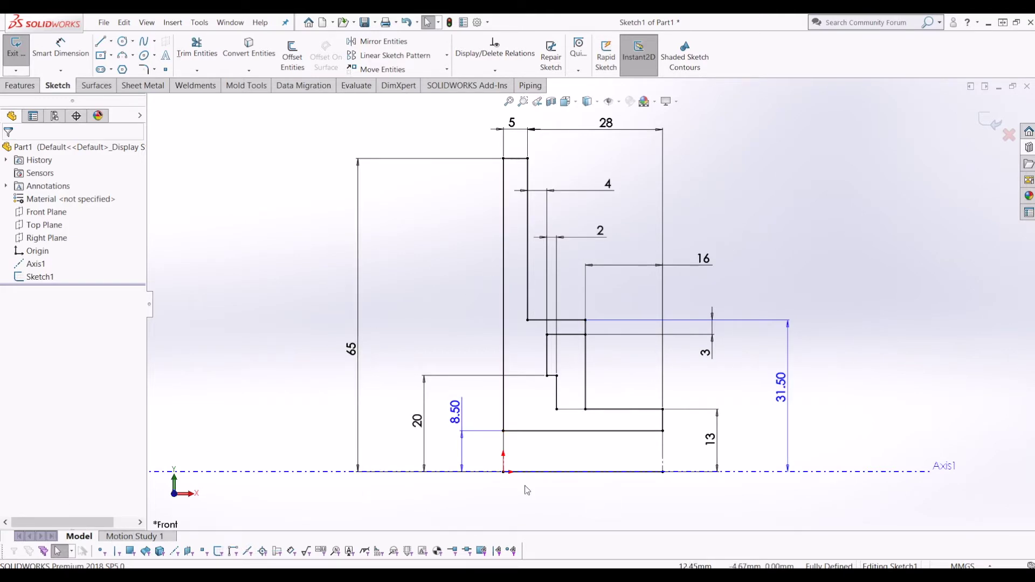
Inspect the two vertical construction lines joining the profile to the centre axis
left_click(504, 448)
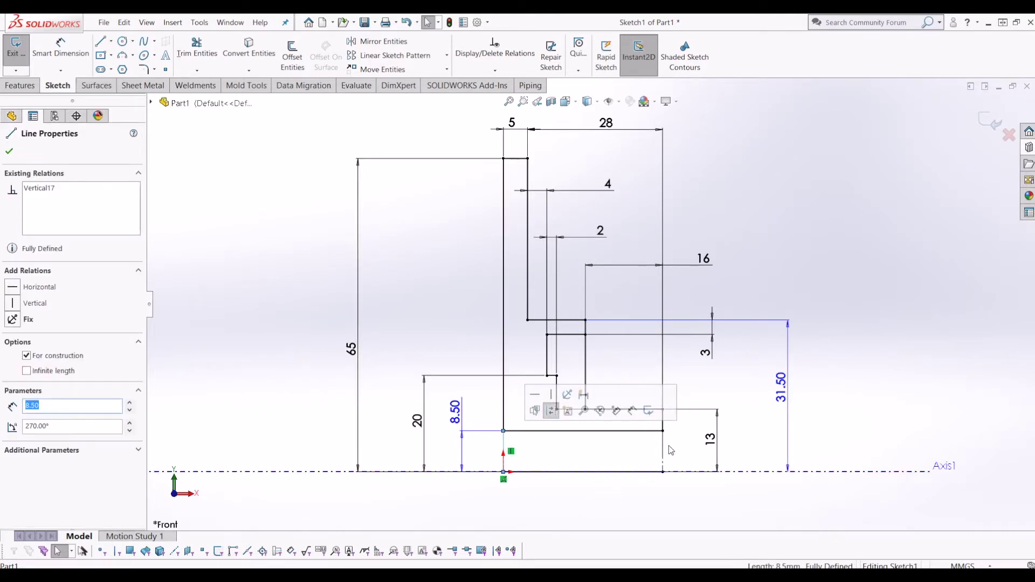
left_click(663, 447, "ctrl")
left_click(532, 450)
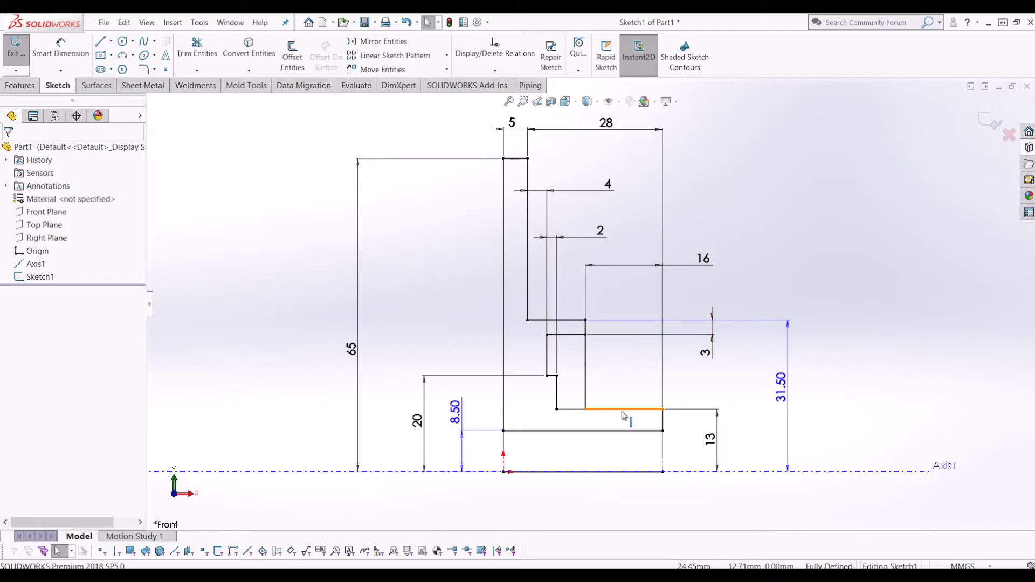
Reposition the 16 dimension just above the hub edge, nudge the 20 dimension, and exit the sketch
left_click_drag(711, 268, 628, 371)
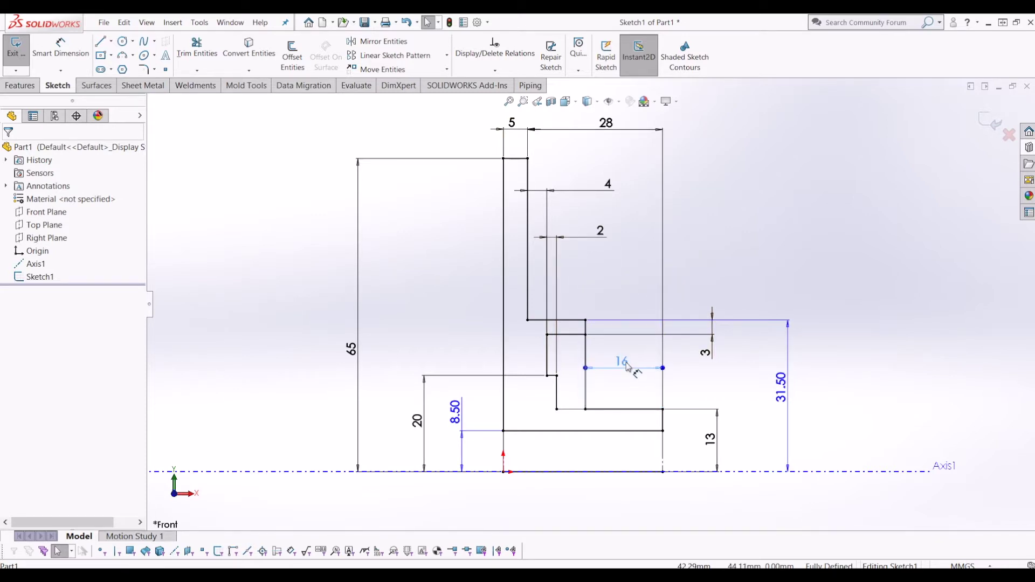
left_click(711, 205)
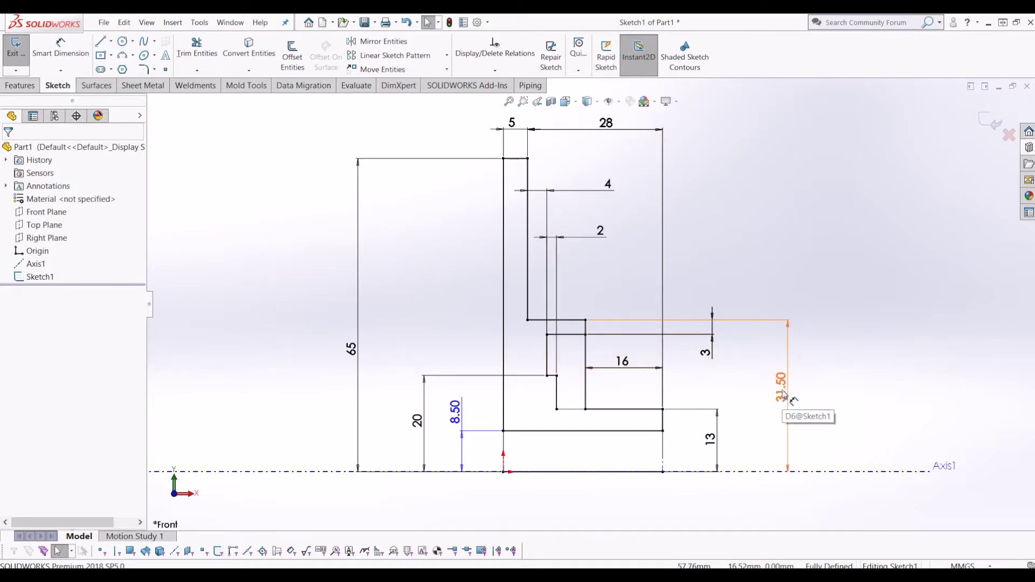
mouse_move(417, 420)
left_mouse_down()
mouse_move(589, 405)
mouse_move(428, 415)
left_mouse_up()
left_click(434, 307)
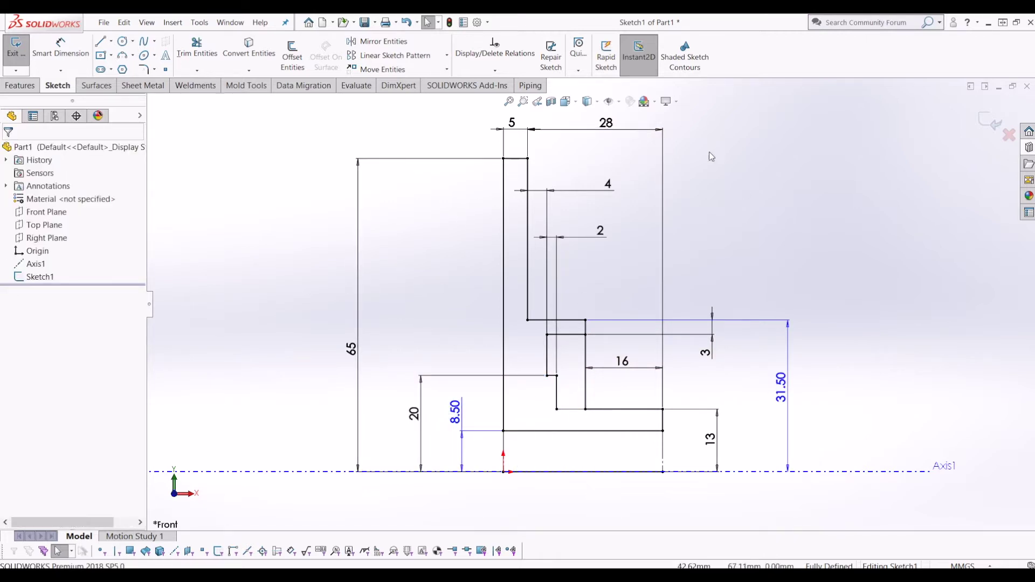
scroll(712, 151, "up", 1)
scroll(663, 249, "down", 2)
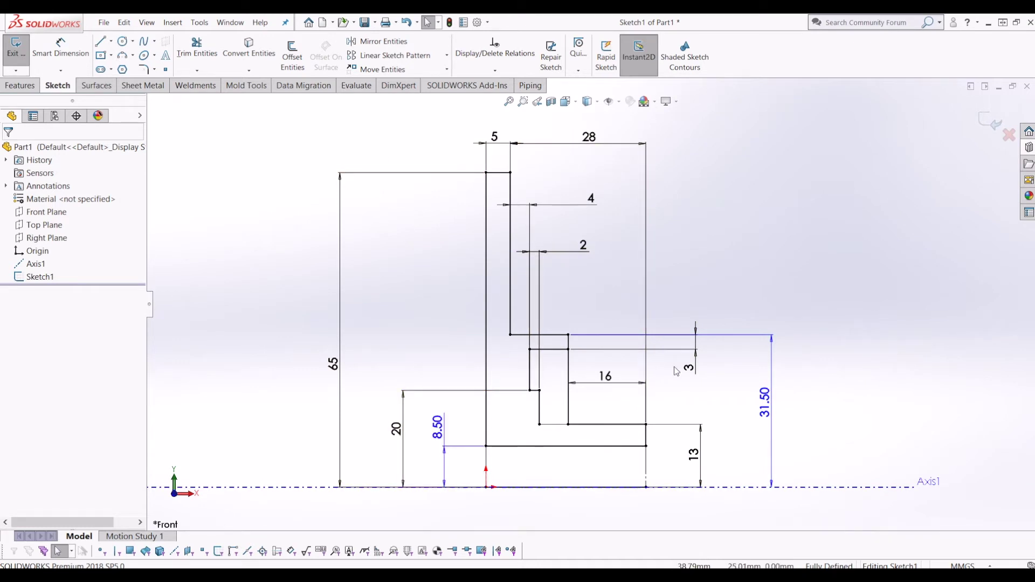
left_click(679, 327)
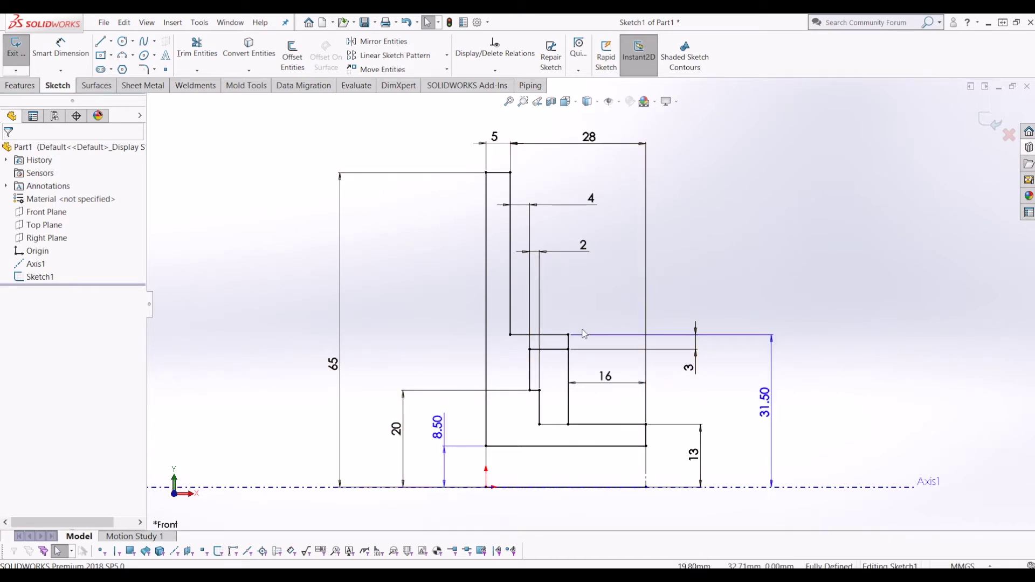
left_click(994, 133)
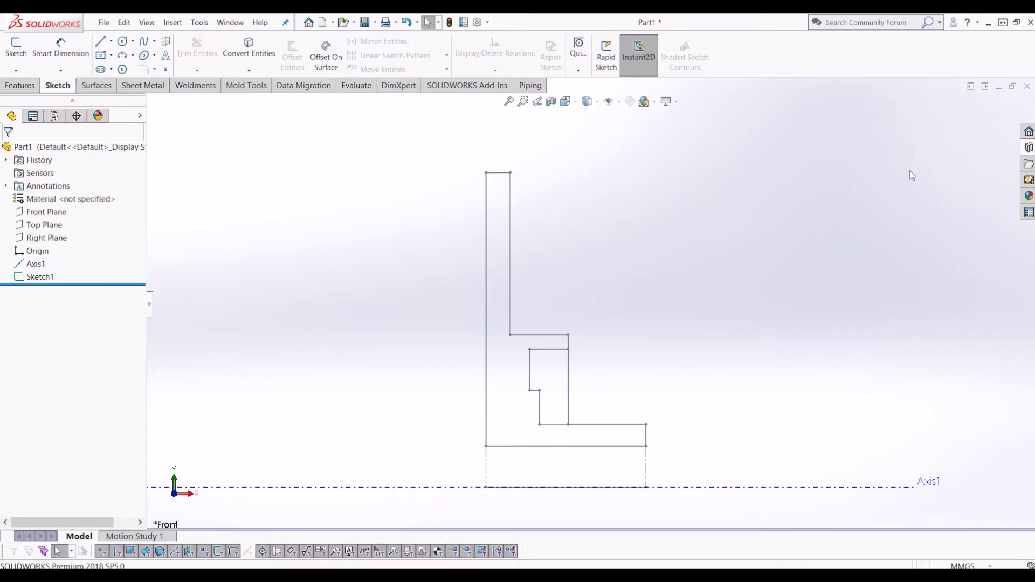
Start a Revolved Boss/Base from the stepped profile sketch
left_click(20, 85)
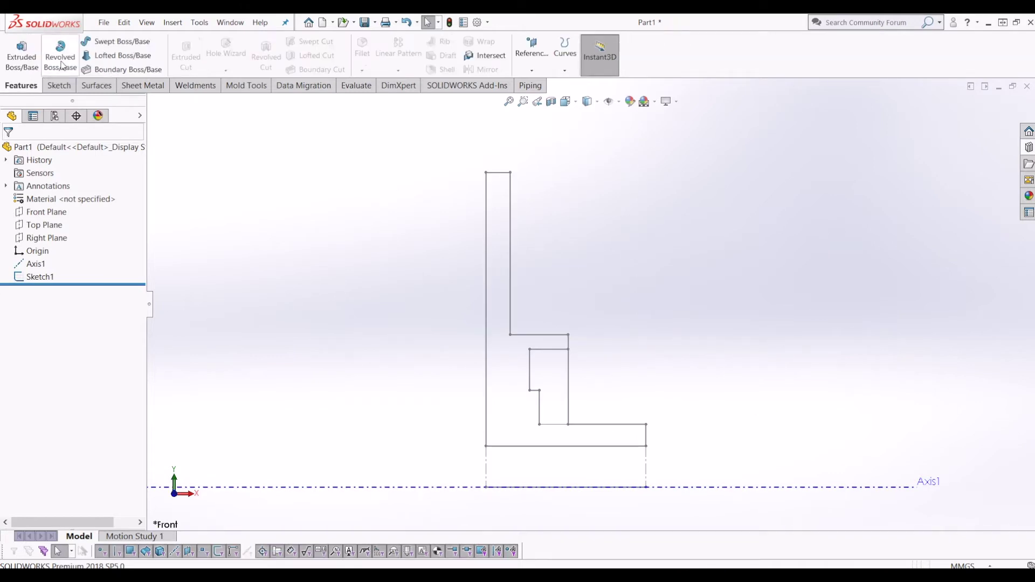
left_click(55, 53)
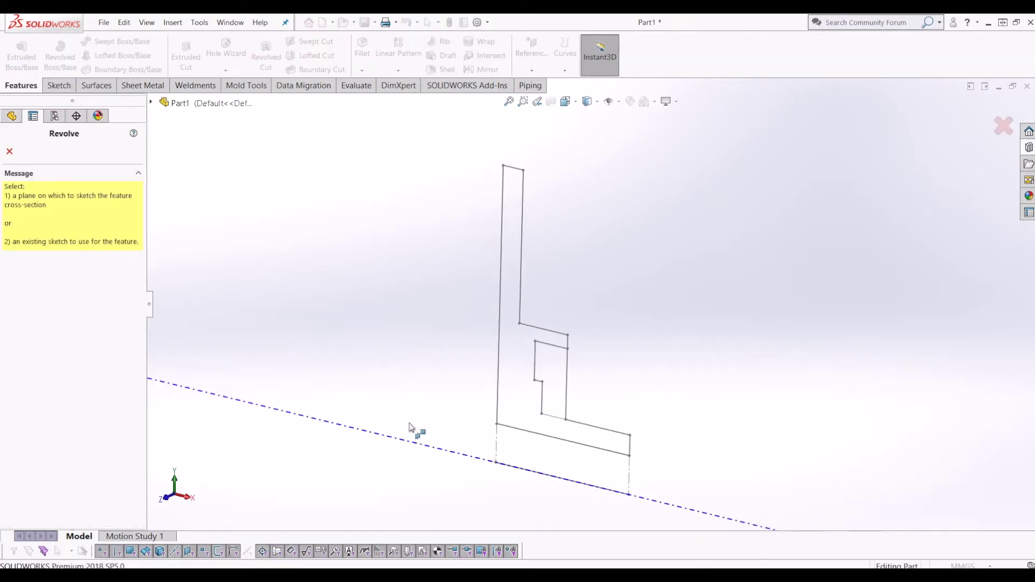
left_click(496, 341)
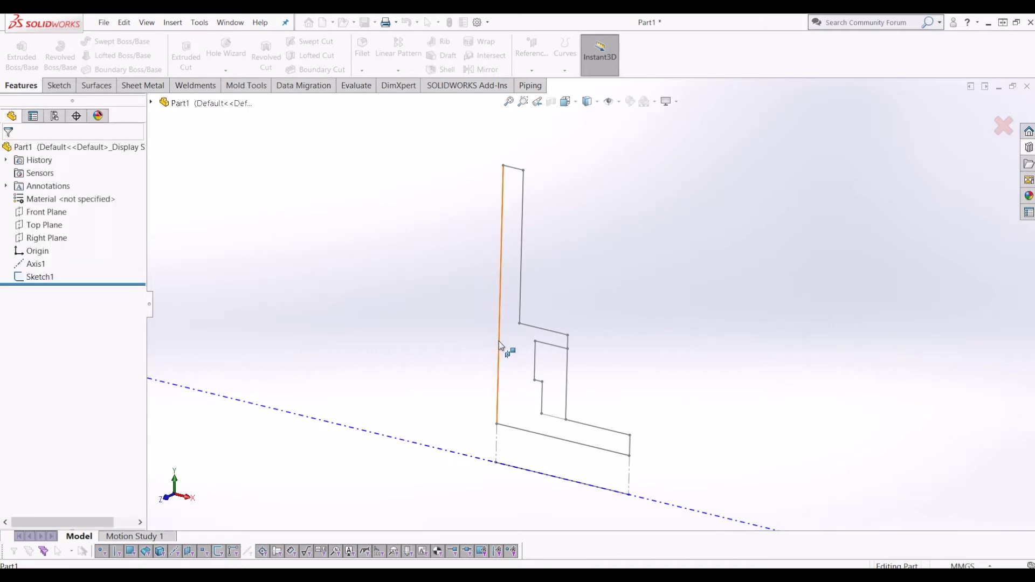
left_click(500, 293)
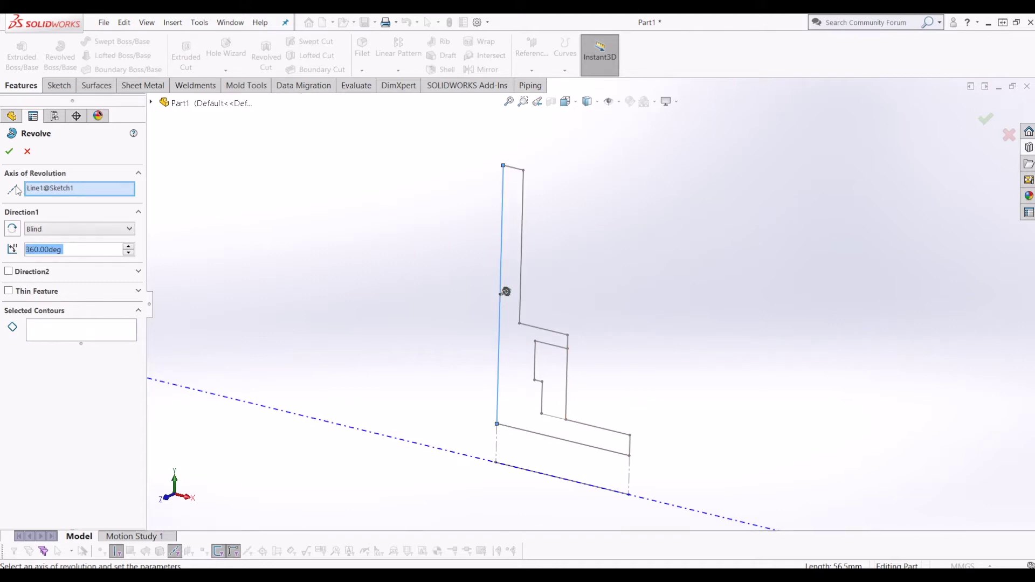
Clear the profile line from the revolve's axis selection and use Axis1 as the axis of revolution
right_click(53, 188)
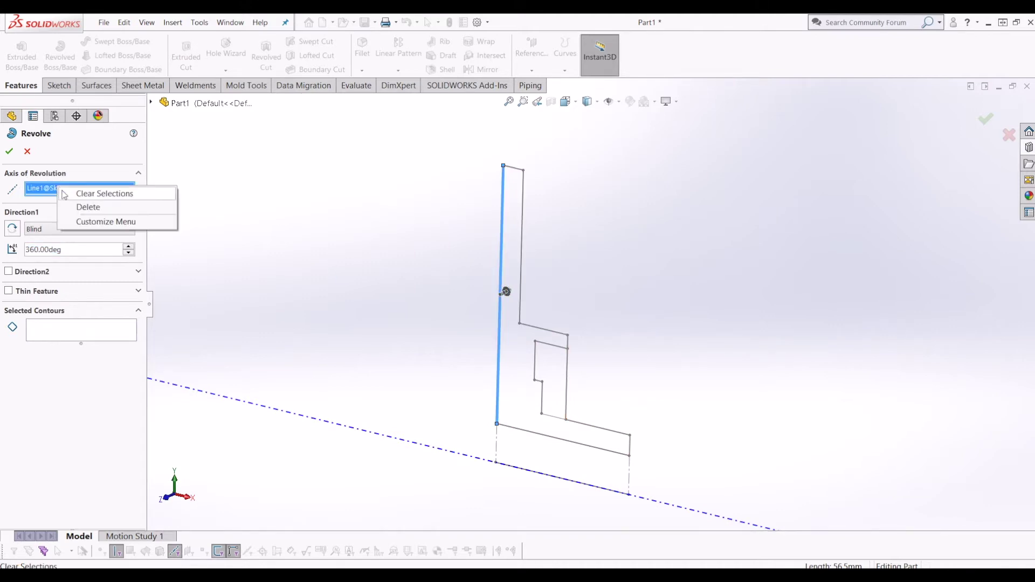
left_click(94, 192)
scroll(597, 471, "up", 4)
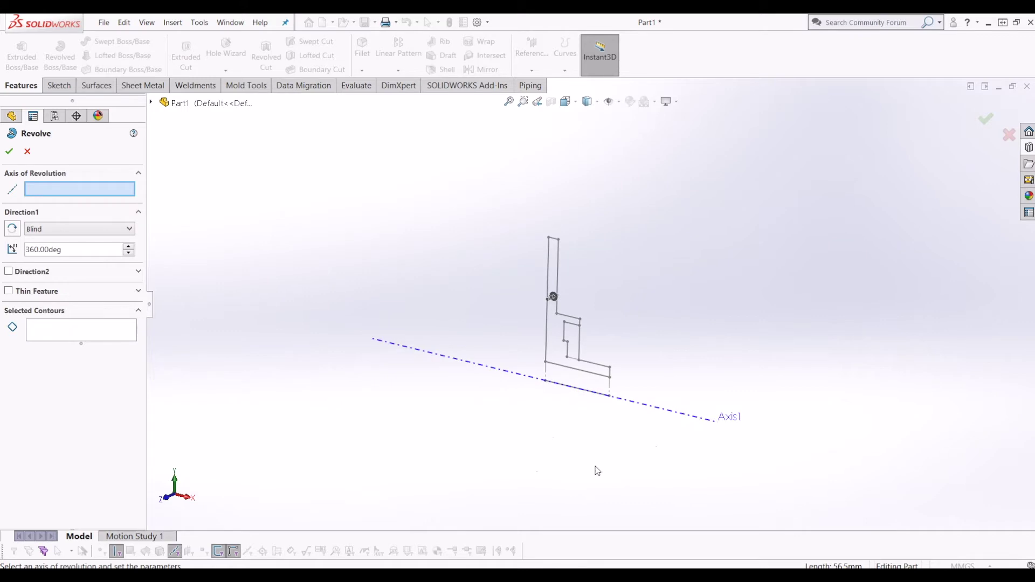
left_click(679, 416)
scroll(677, 416, "down", 3)
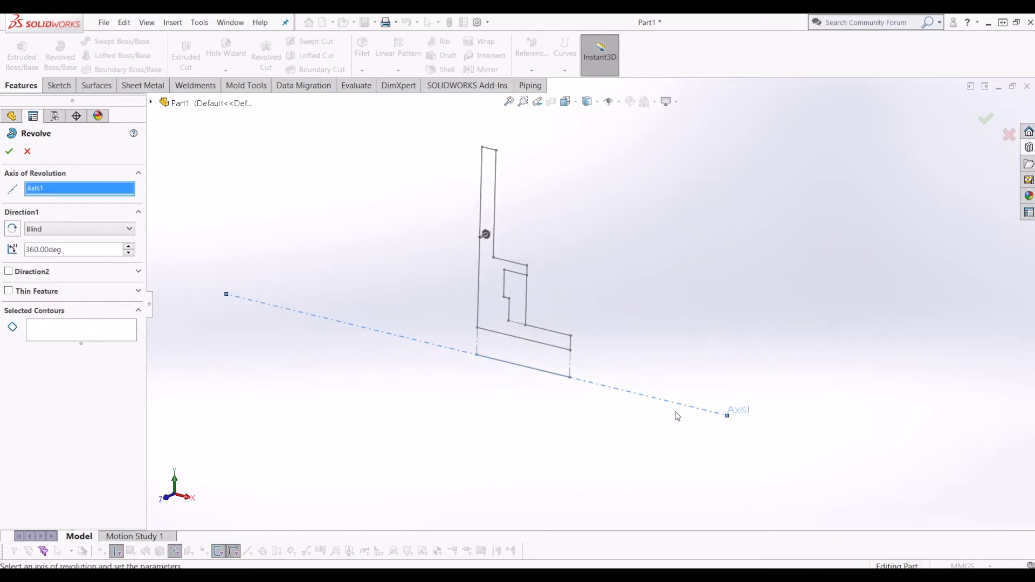
scroll(667, 287, "down", 2)
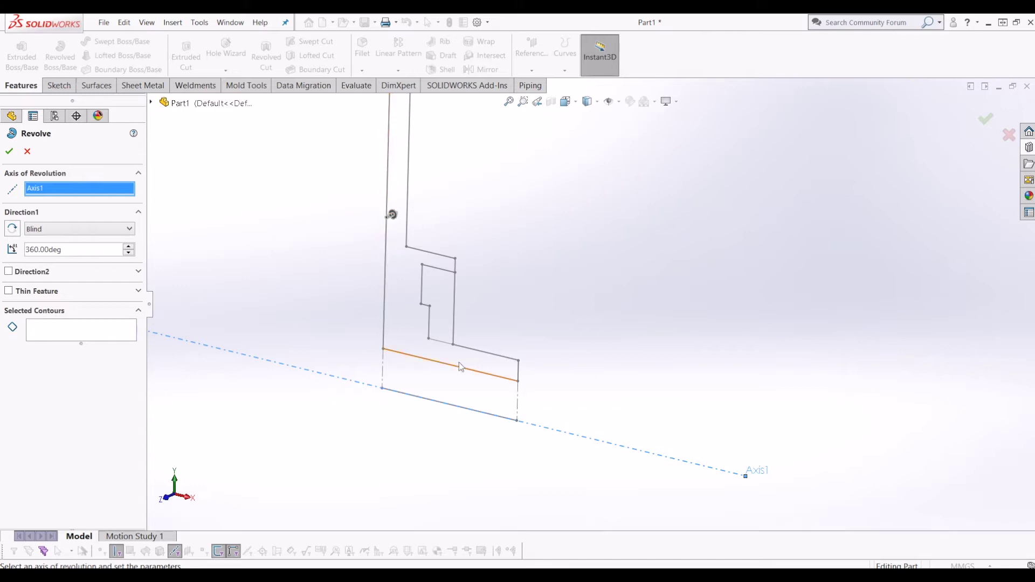
scroll(439, 211, "up", 2)
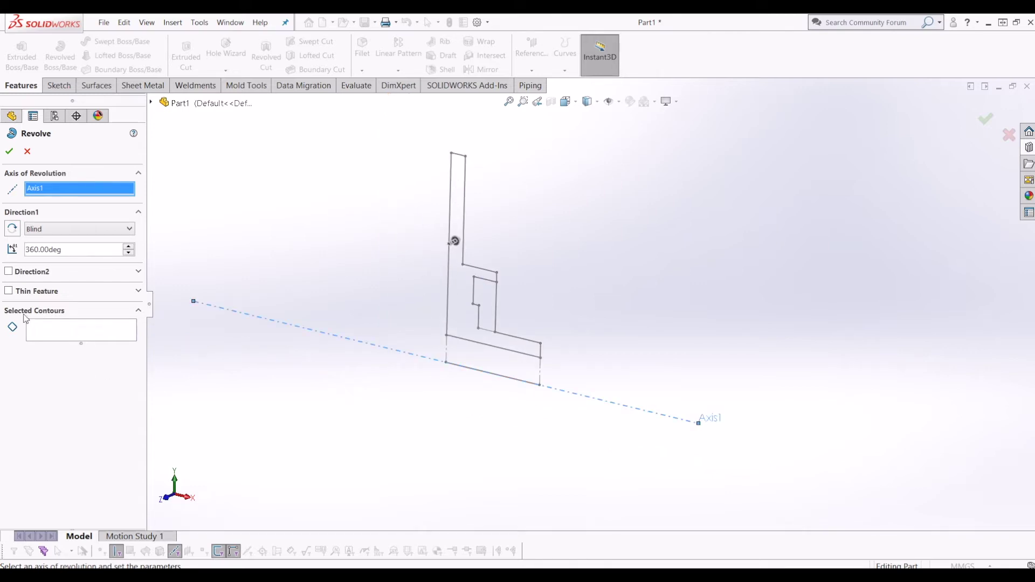
Choose the main profile region without the small inner pocket as the contour and complete the 360° revolve
left_click(65, 337)
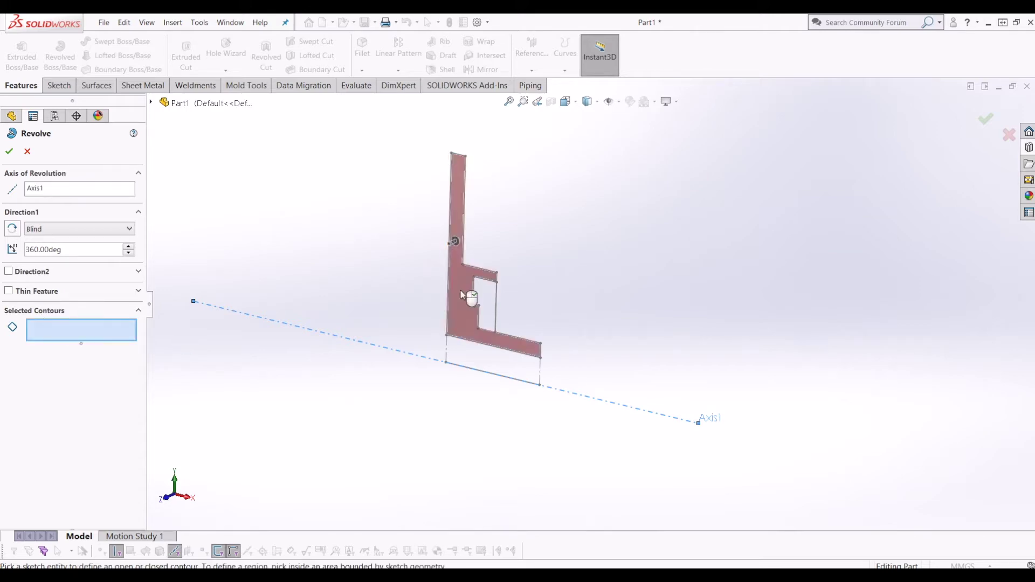
left_click(456, 287)
mouse_move(464, 289)
middle_mouse_down()
mouse_move(492, 369)
mouse_move(397, 358)
mouse_move(328, 371)
mouse_move(508, 332)
mouse_move(569, 338)
mouse_move(567, 394)
middle_mouse_up()
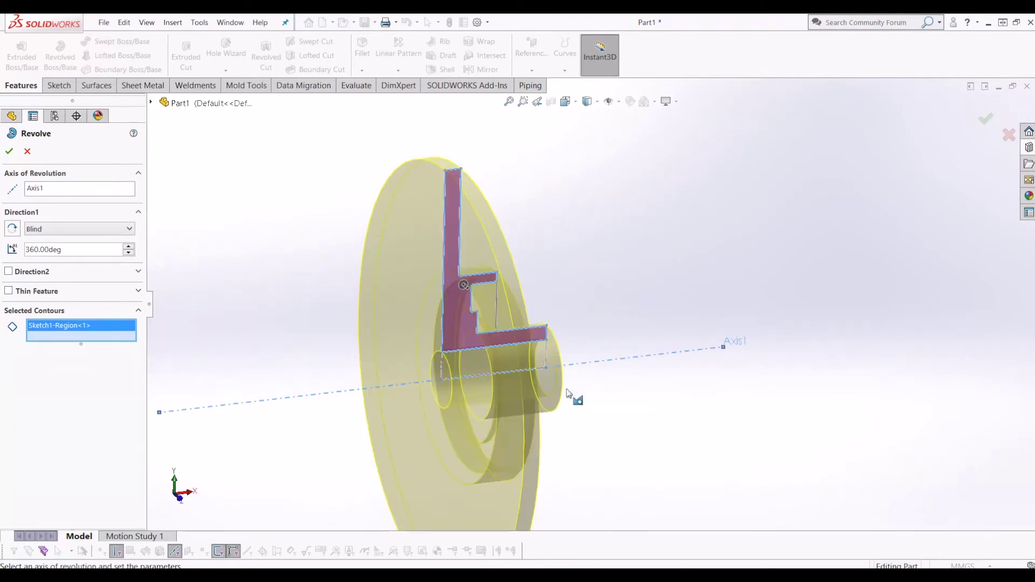
left_click(984, 121)
Start a new sketch on the disc's flat back face, viewed from the left
middle_click_drag(674, 263, 558, 323)
left_click(628, 313)
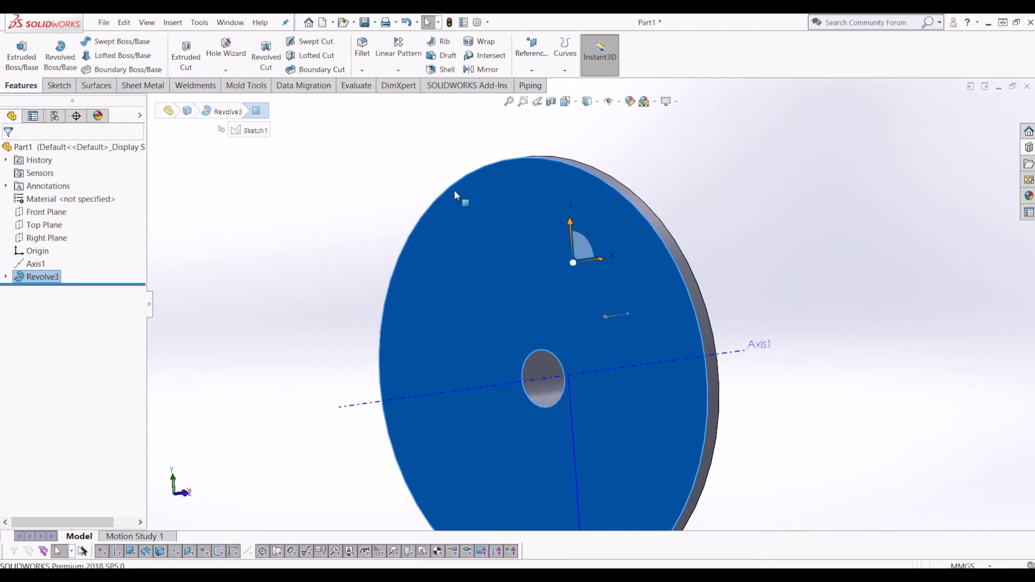
key("ctrl+3")
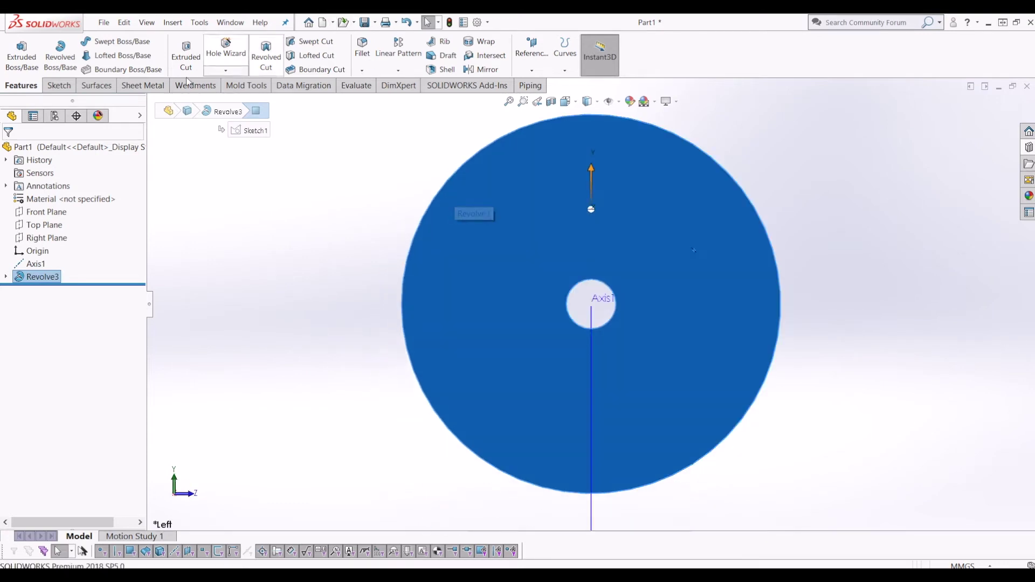
left_click(59, 87)
left_click(15, 50)
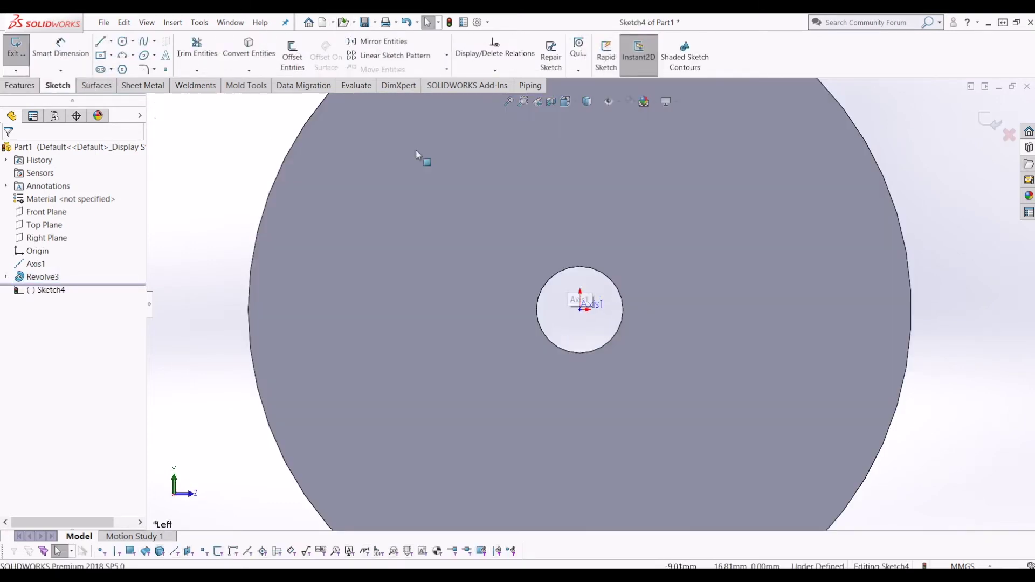
Sketch a center rectangle about 3.4 mm wide, centred on the topmost point of the bore's edge
left_click(111, 56)
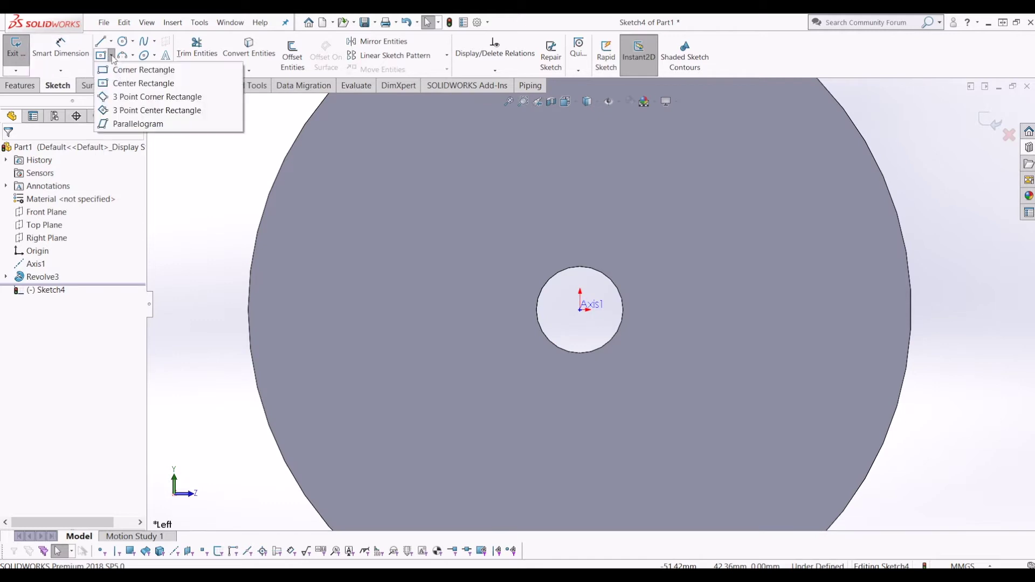
left_click(132, 85)
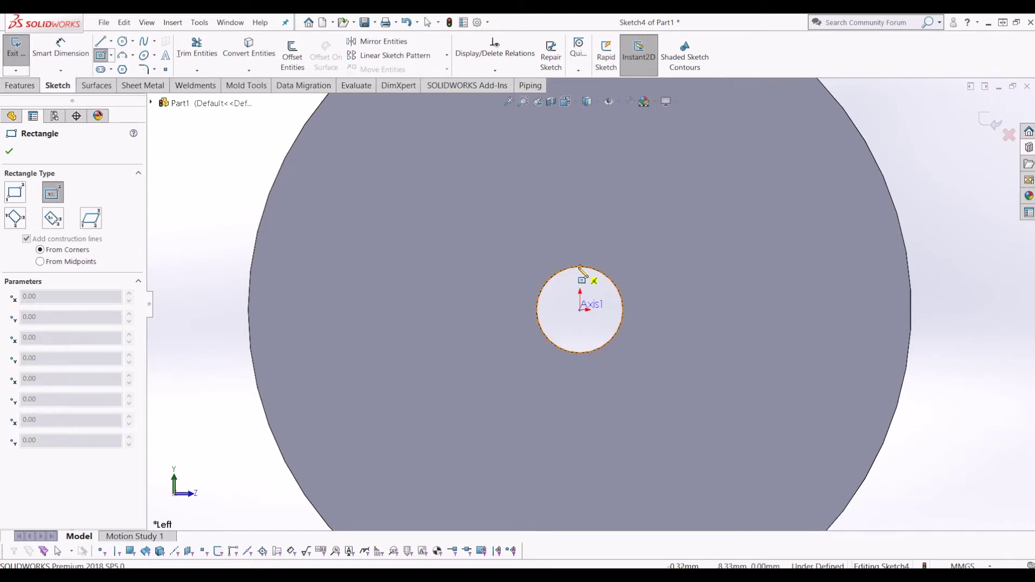
left_click(580, 267)
left_click(590, 287)
scroll(589, 287, "down", 2)
scroll(590, 284, "up", 2)
key("Escape")
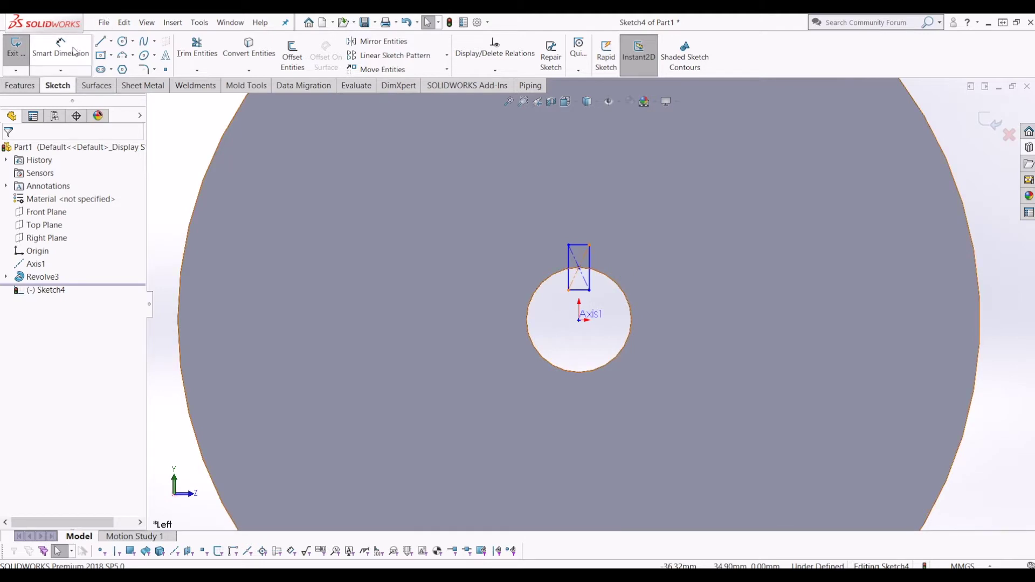
Dimension the width of the keyway rectangle at 6 mm
left_click(74, 51)
left_click(585, 246)
left_click(575, 218)
type("6")
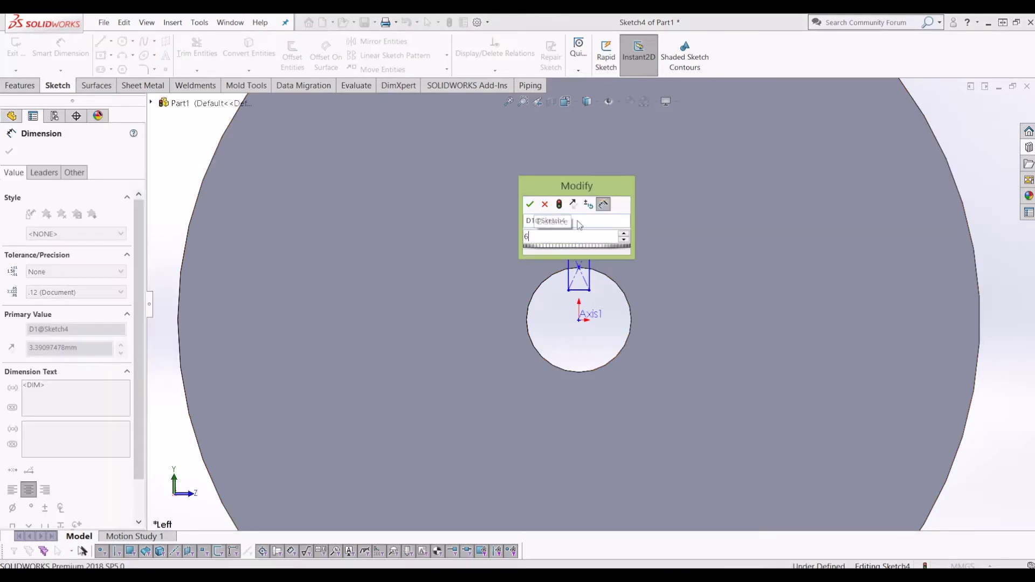
key("Return")
key("Escape")
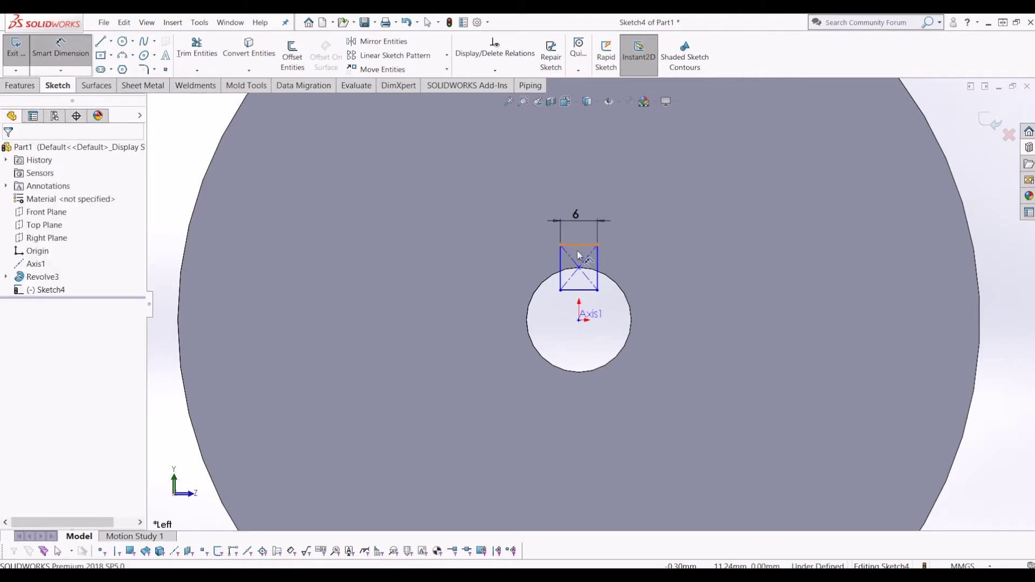
Dimension the keyway rectangle's lower edge at 1 mm above the origin
left_click(560, 272)
left_click(578, 320)
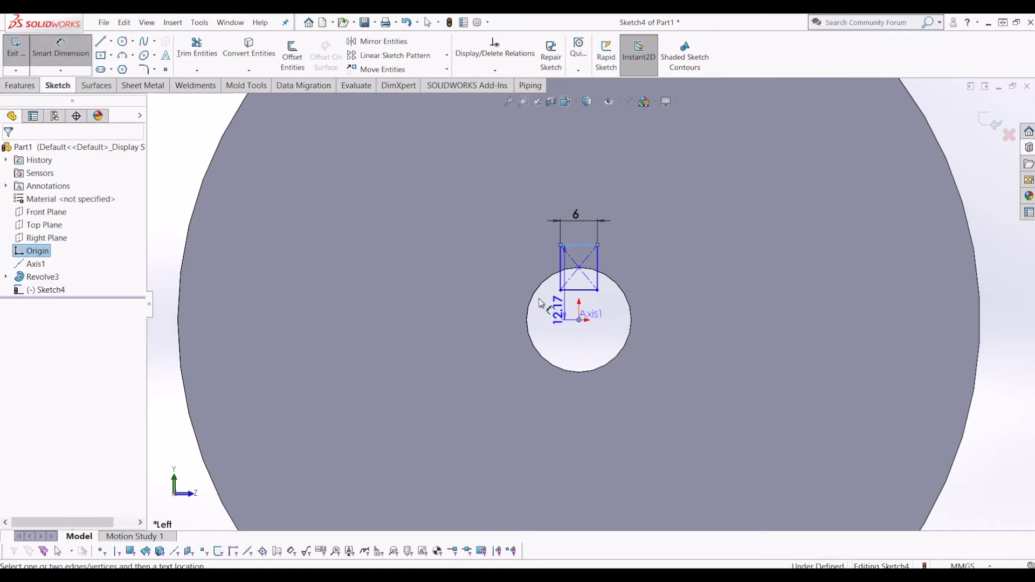
left_click(485, 297)
type("1")
key("Return")
key("Escape")
left_click_drag(529, 336, 584, 270)
Sketch a vertical construction line about 8.5 mm long from the origin to the rectangle's centre and exit the sketch
left_click(100, 41)
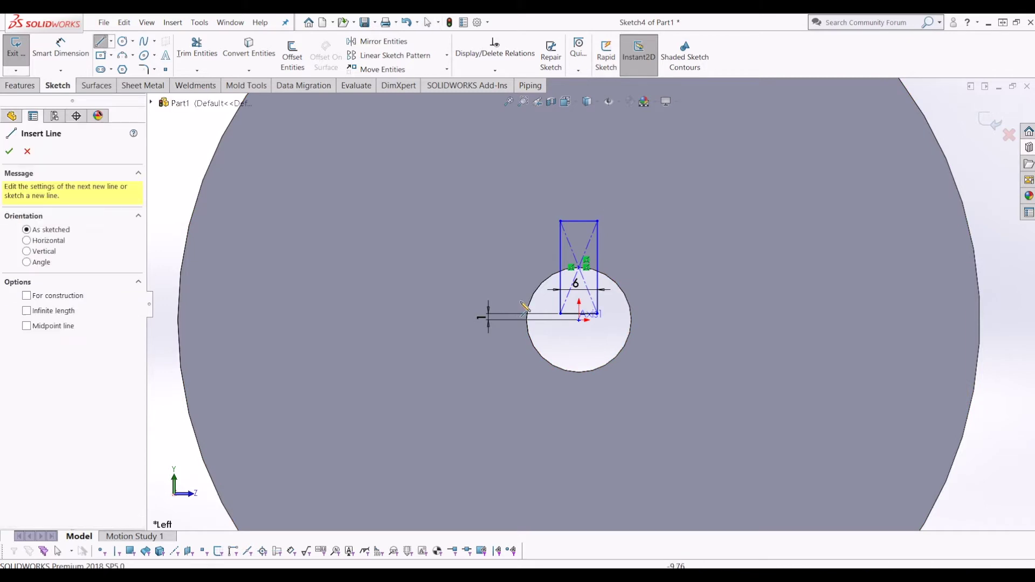
left_click(579, 320)
left_click(579, 267)
key("Escape")
scroll(581, 305, "down", 3)
left_click(579, 304)
left_click(51, 353)
key("Escape")
scroll(591, 305, "up", 3)
left_click(982, 123)
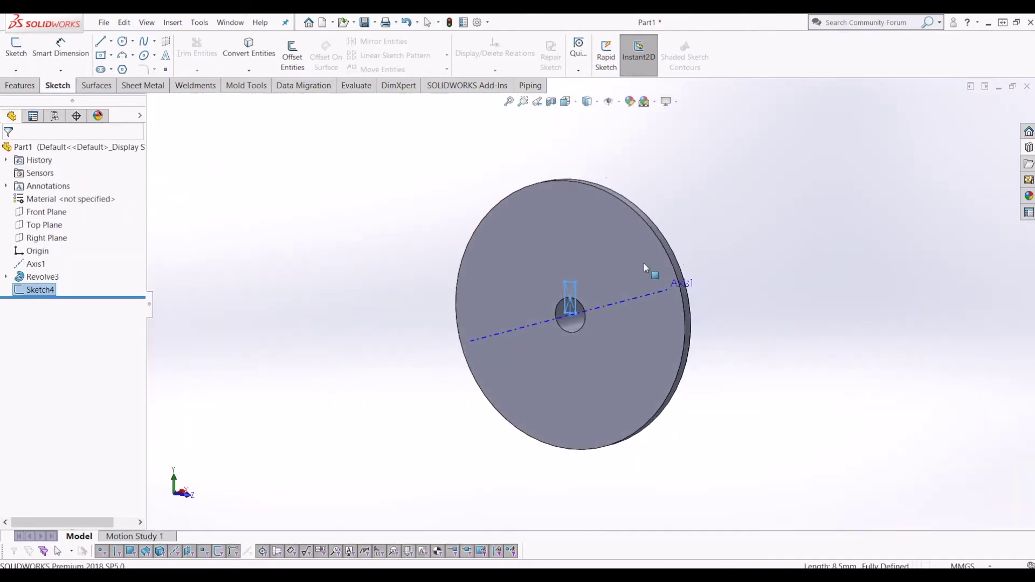
Cut the keyway rectangle Through All with Extruded Cut
left_click(32, 86)
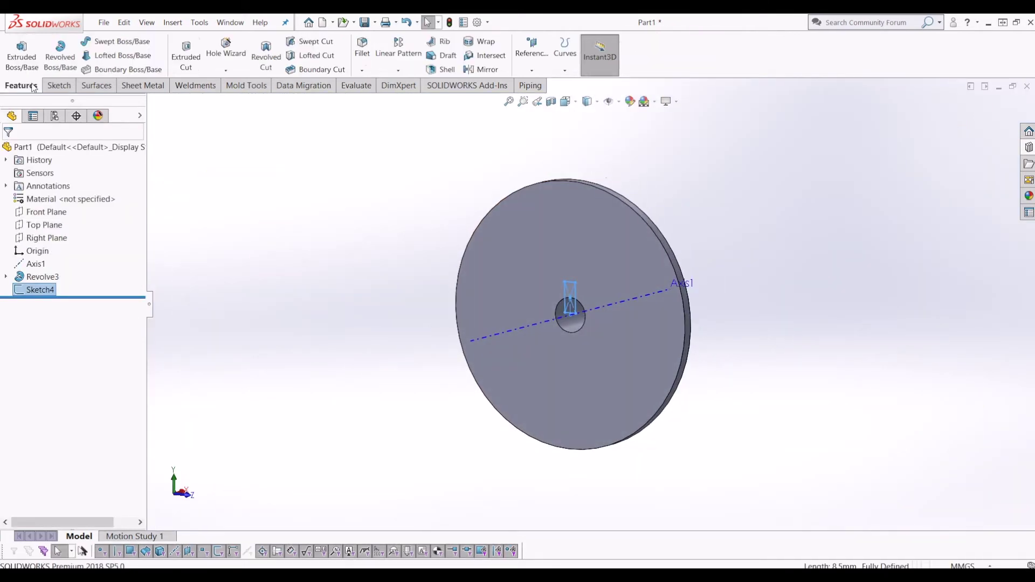
left_click(186, 57)
left_click(95, 226)
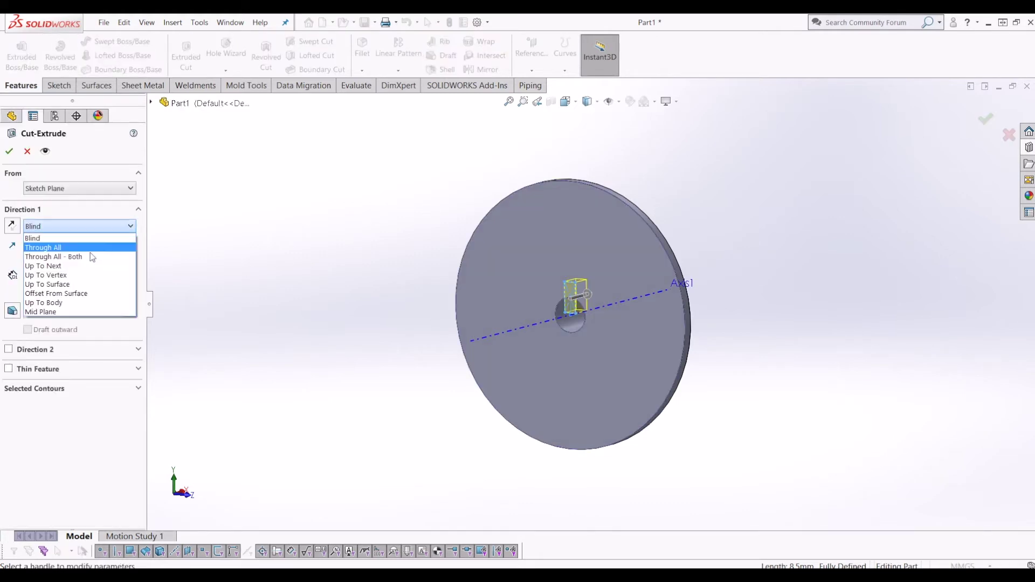
left_click(43, 243)
left_click(10, 152)
Start a new sketch on the disc's flat back face
middle_click_drag(647, 323, 605, 297)
scroll(576, 297, "down", 3)
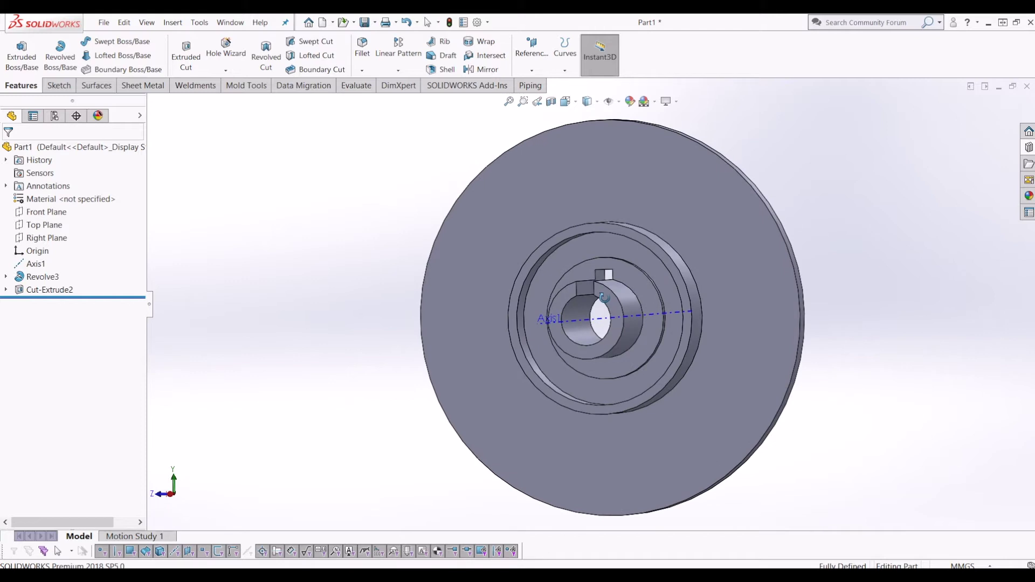
middle_click_drag(604, 297, 628, 328)
mouse_move(625, 326)
middle_mouse_down()
mouse_move(827, 237)
mouse_move(787, 208)
mouse_move(625, 323)
middle_mouse_up()
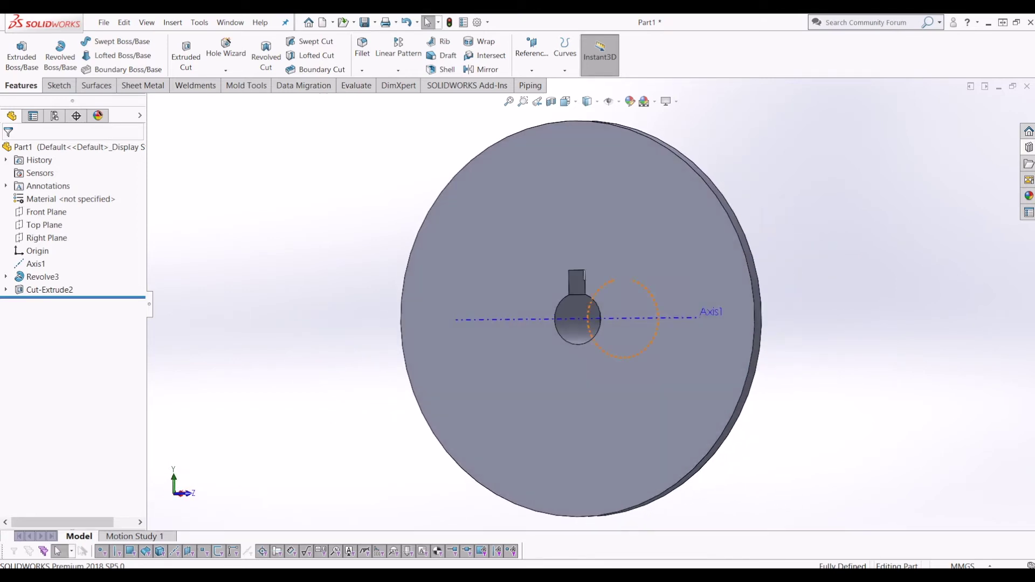
left_click(561, 237)
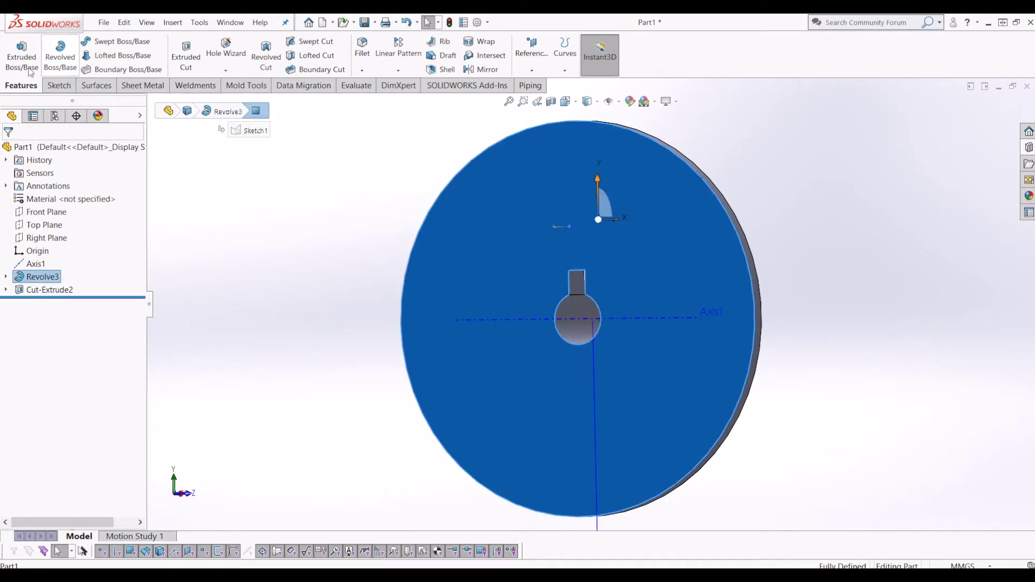
left_click(56, 85)
left_click(17, 51)
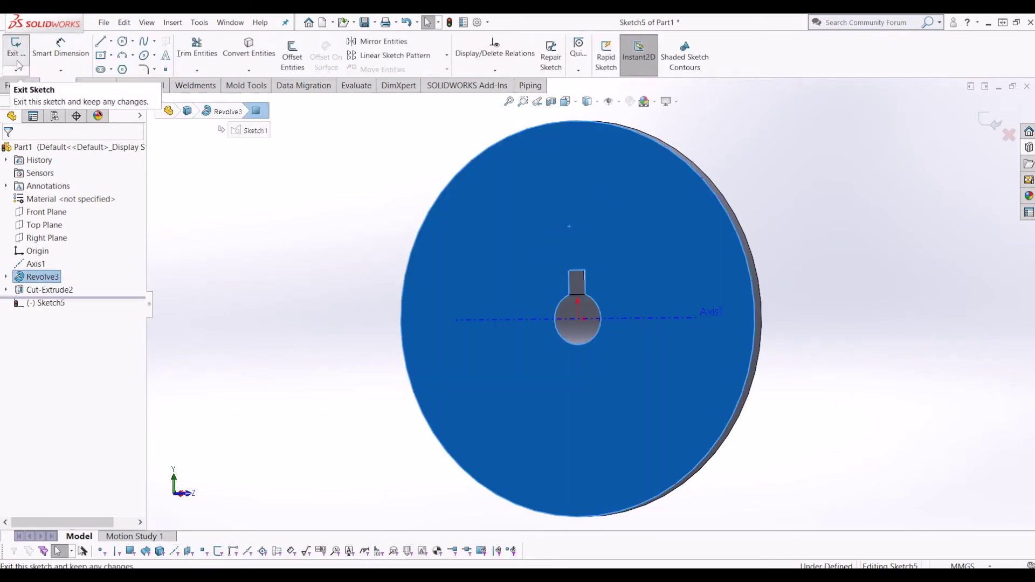
Sketch a circle about 48.5 mm in diameter centred on the origin
left_click(123, 41)
left_click(592, 304)
left_click(638, 358)
key("Escape")
Set the circle's diameter to 50 mm and turn it into construction geometry
left_click(61, 48)
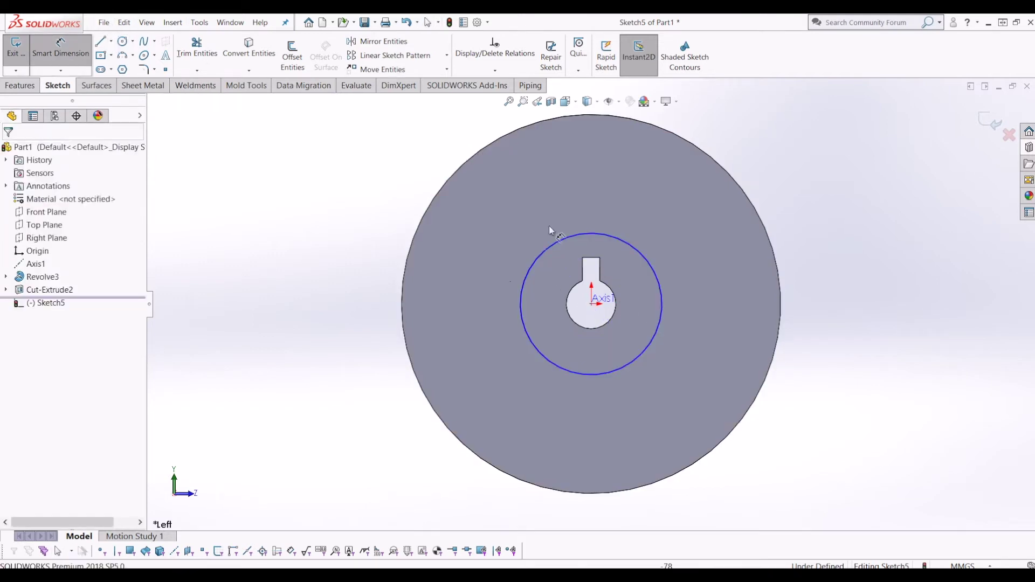
left_click(668, 285)
left_click(681, 280)
type("50")
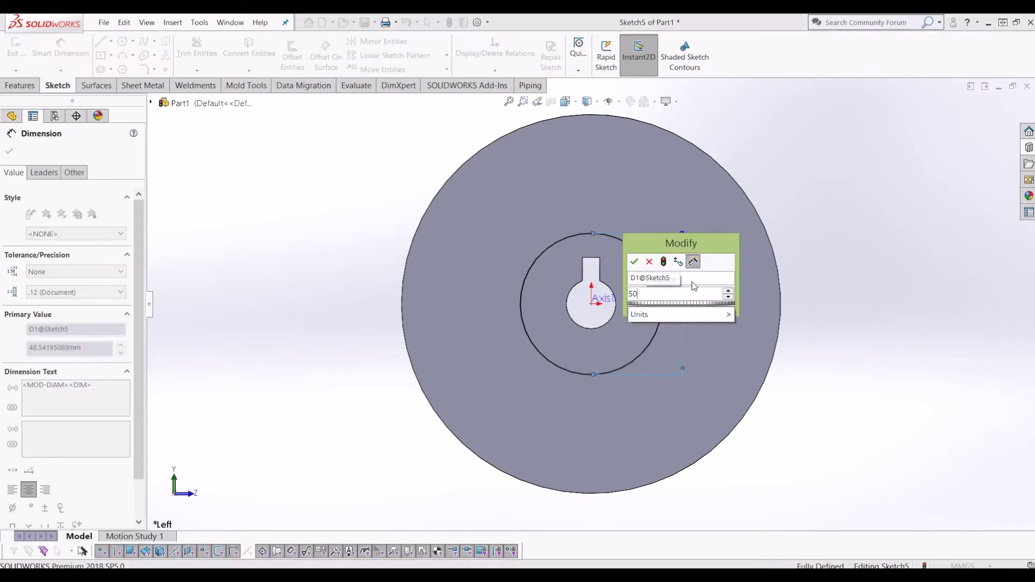
key("Return")
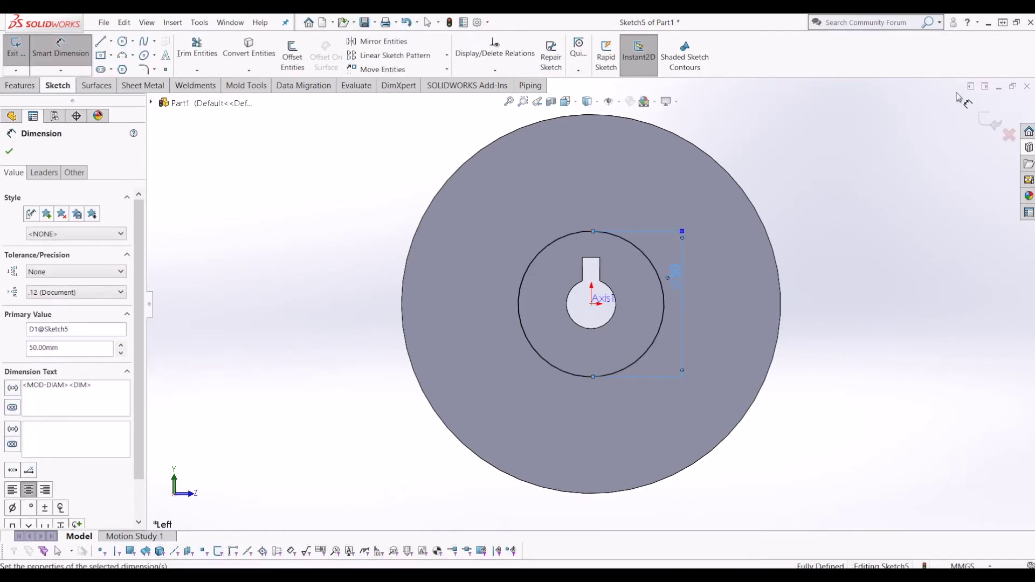
key("Escape")
left_click(519, 291)
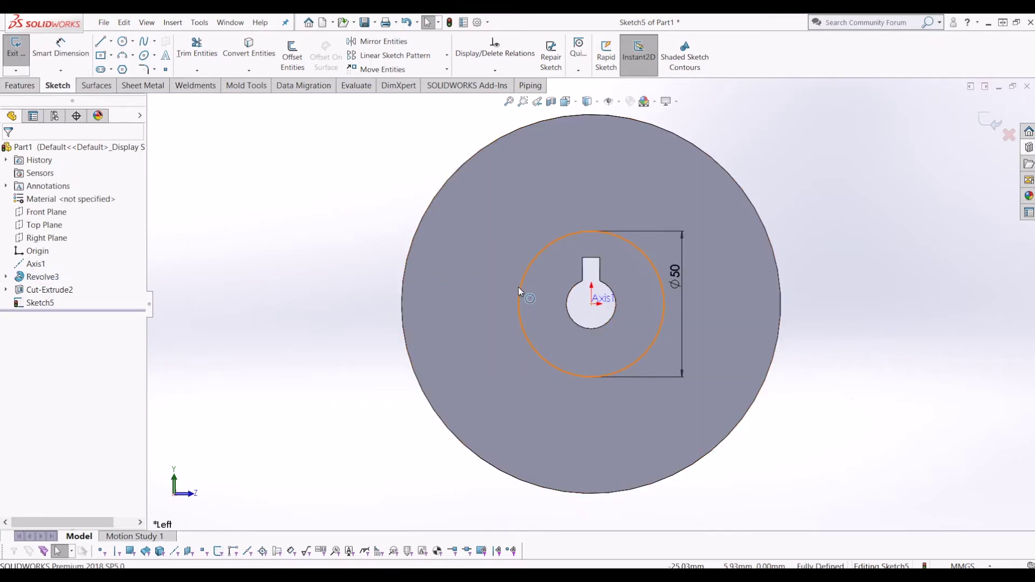
left_click(867, 235)
Sketch a horizontal construction line about 130 mm long across the full disc, passing through the origin
scroll(506, 220, "down", 1)
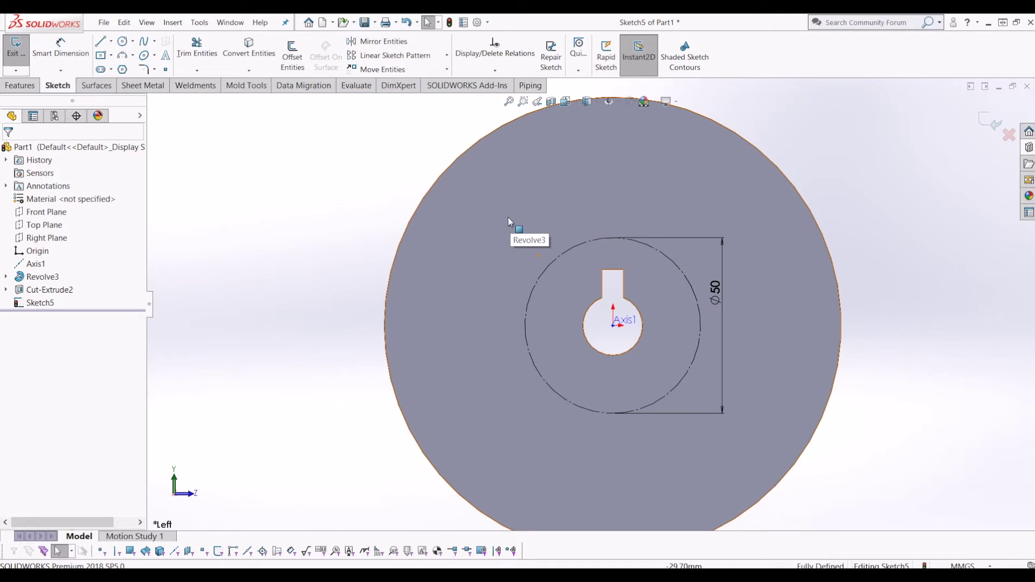
scroll(504, 223, "up", 1)
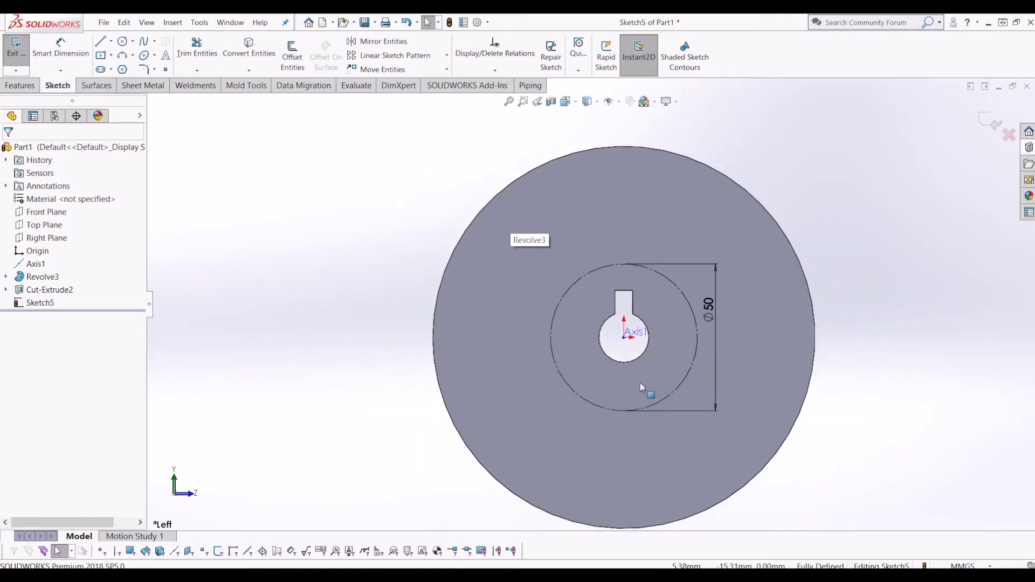
key("l")
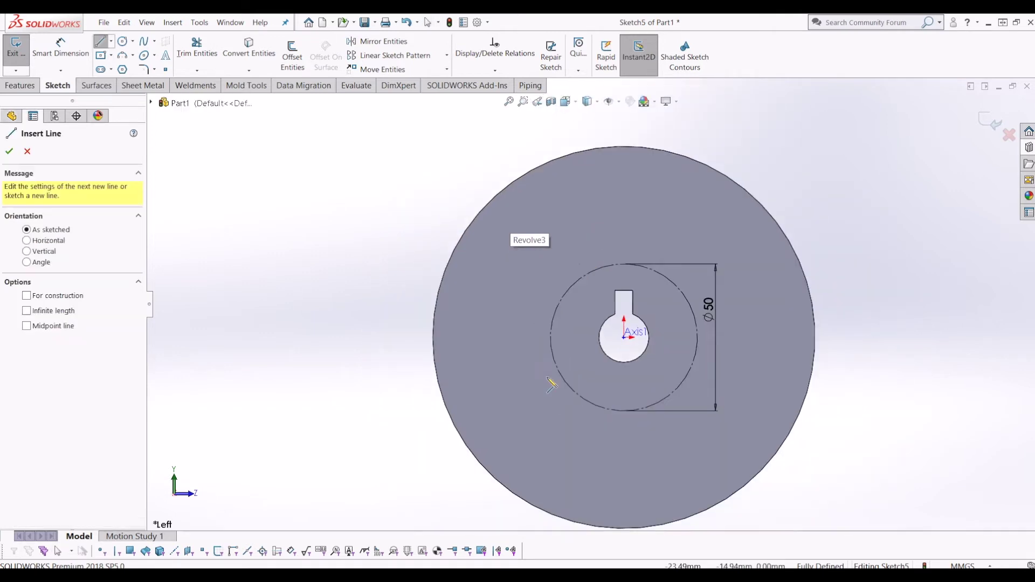
left_click(434, 338)
left_click(817, 338)
key("Escape")
left_click(645, 338)
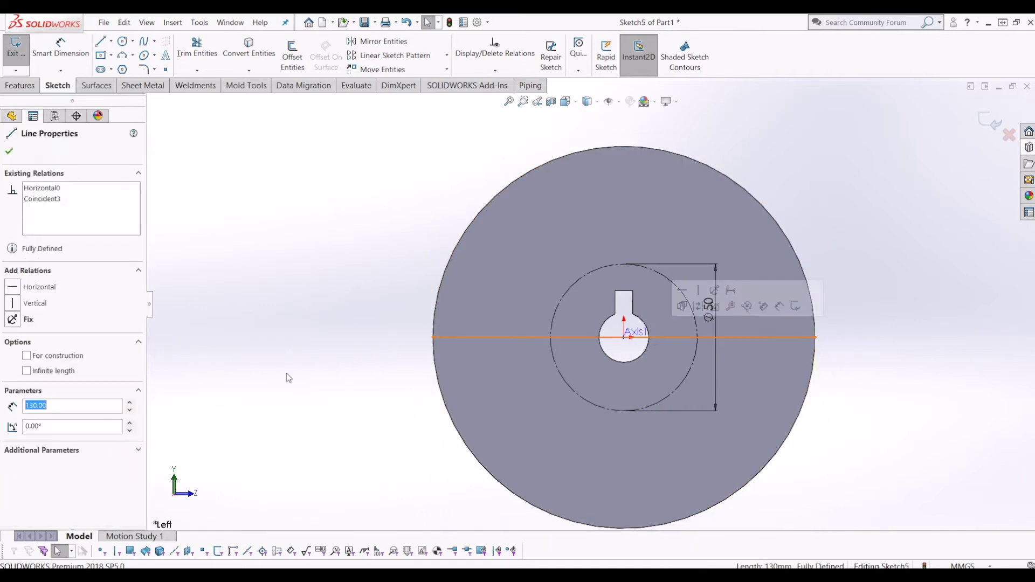
left_click(45, 354)
key("Escape")
Sketch a small circle about 2.5 mm in diameter and move its centre onto the 50 mm construction circle, just above the horizontal line
scroll(429, 335, "down", 2)
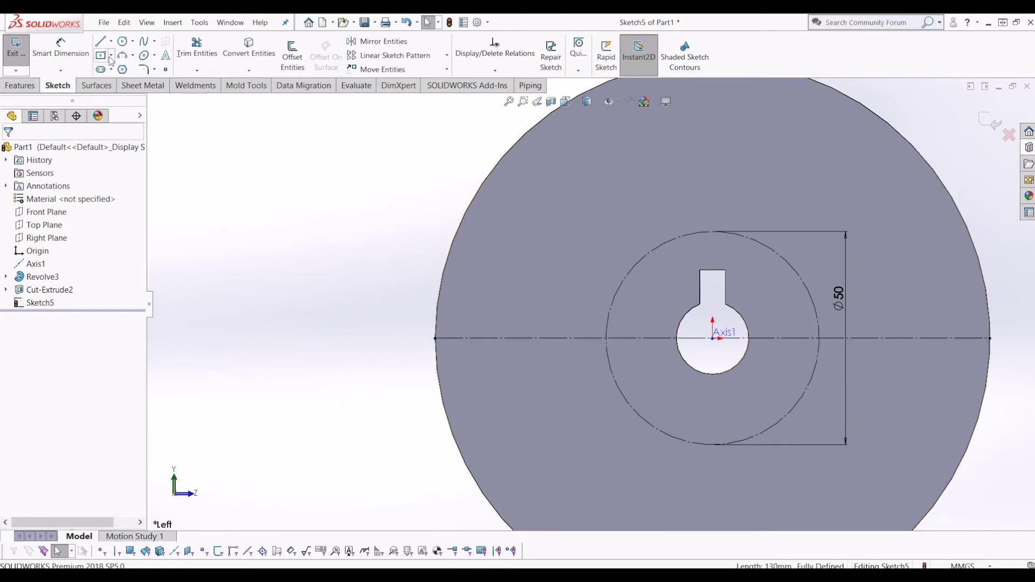
left_click(122, 43)
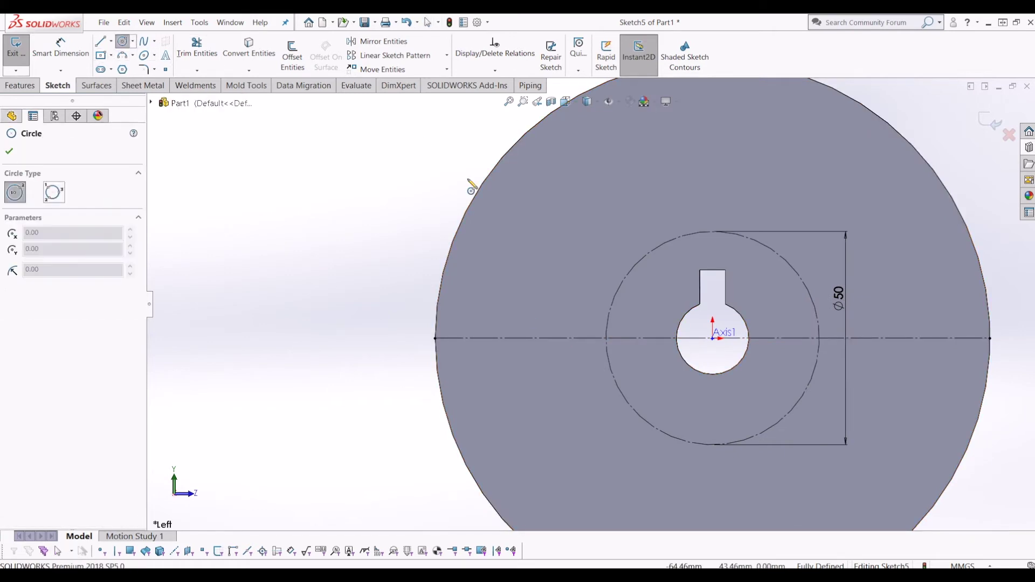
scroll(593, 332, "down", 5)
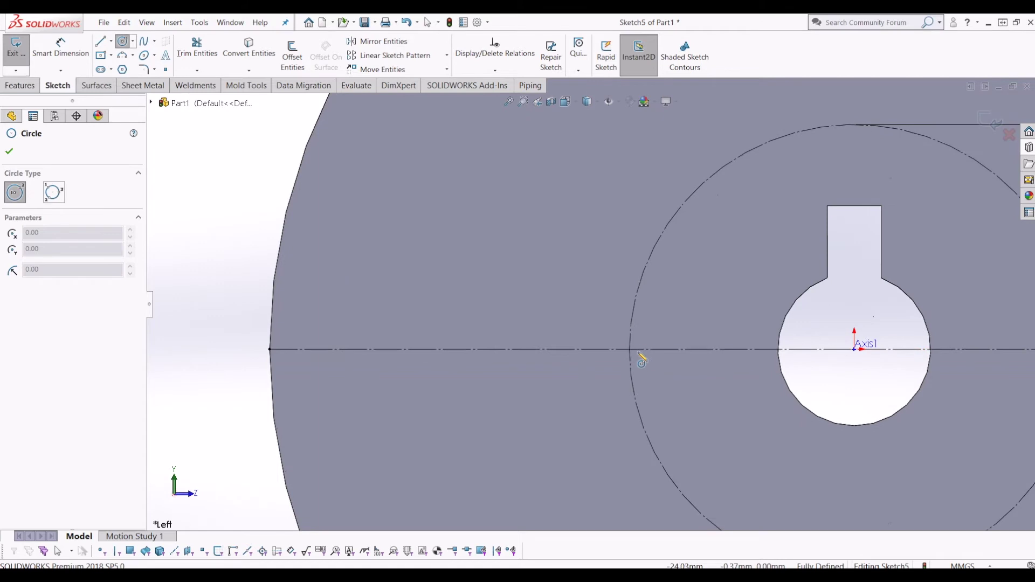
left_click(643, 334)
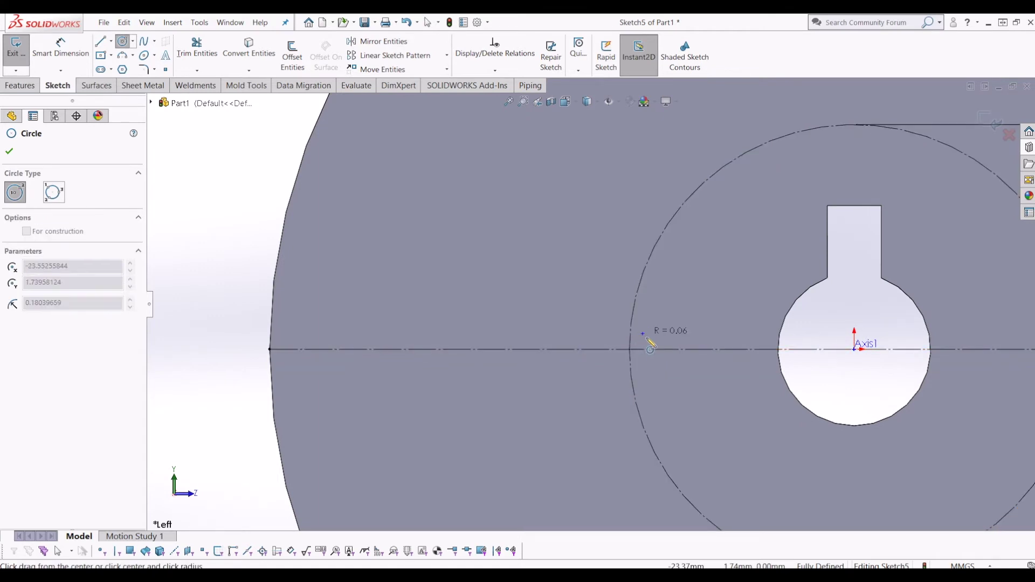
left_click(650, 342)
key("Escape")
left_click(641, 333)
left_click_drag(637, 334, 630, 330)
Make the small circle tangent to the horizontal construction line
left_click(641, 335)
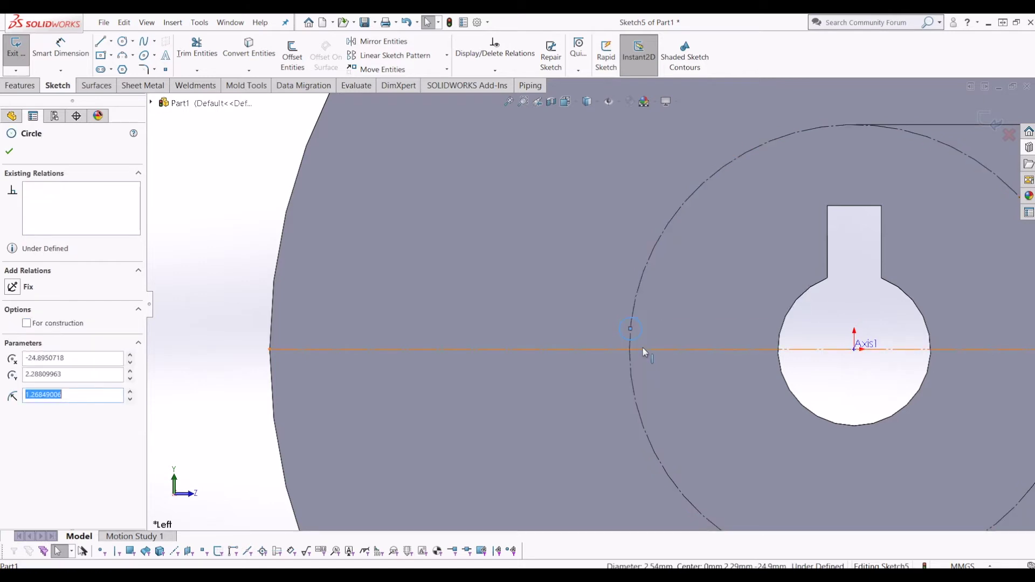
left_click(643, 349, "ctrl")
left_click(14, 350)
key("Escape")
key("z")
key("z")
Dimension the small circle's diameter at 6 mm
left_click(61, 53)
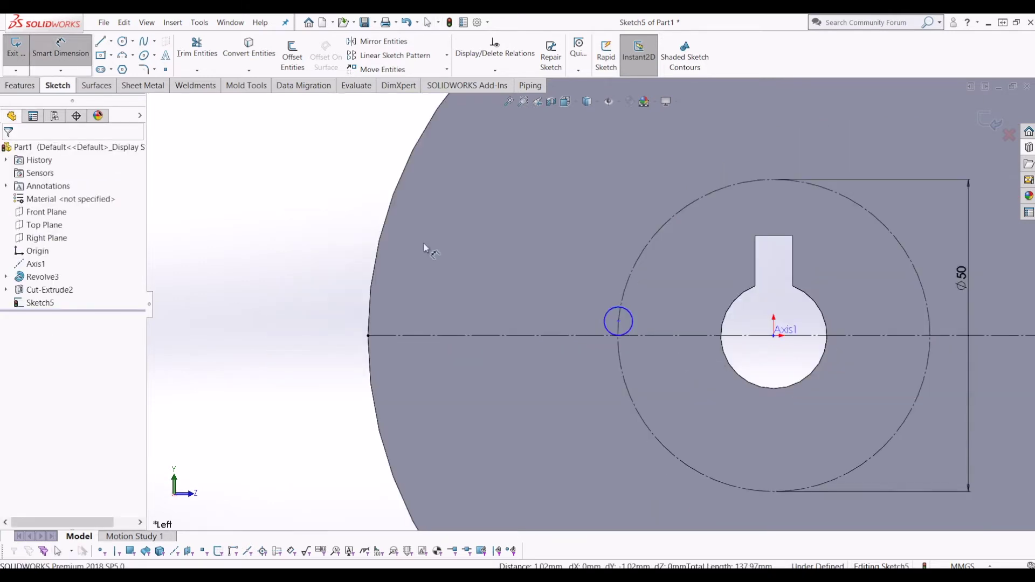
left_click(632, 323)
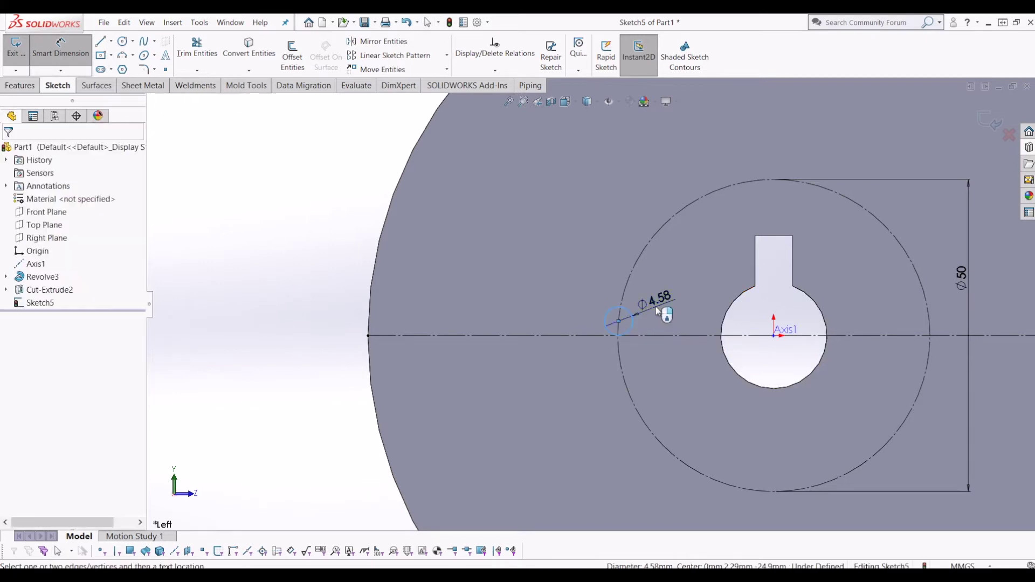
left_click(655, 306)
type("6")
key("Return")
key("Escape")
scroll(656, 306, "up", 2)
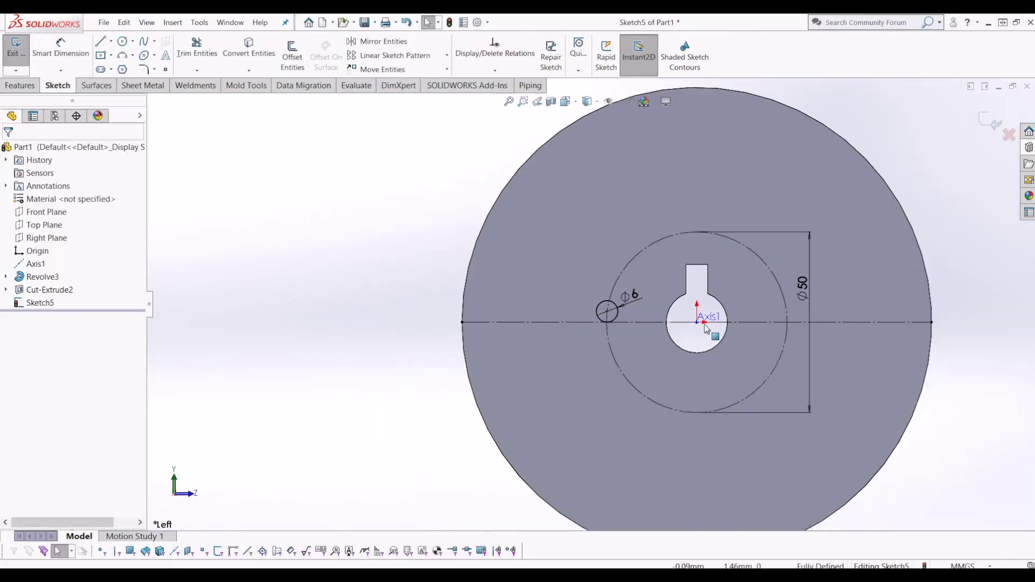
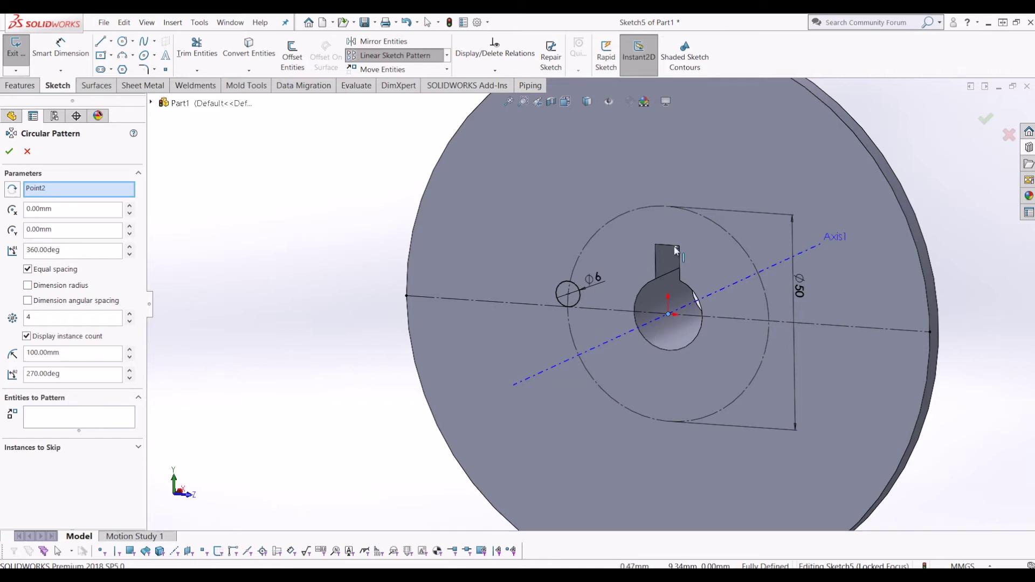
middle_click_drag(581, 228, 599, 243)
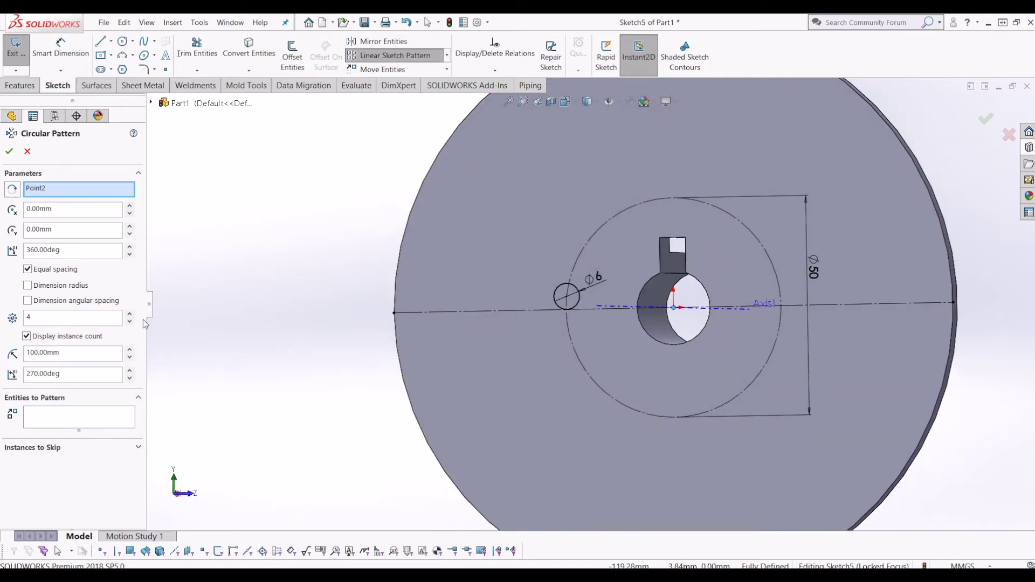
middle_click_drag(553, 309, 657, 244)
left_click(664, 305)
middle_click_drag(664, 333, 668, 336)
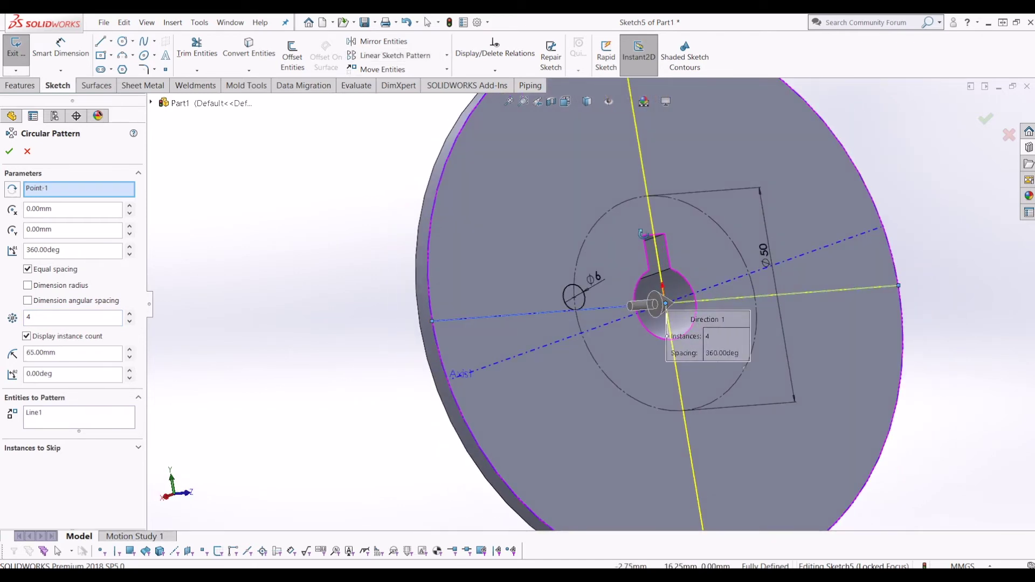
left_click(57, 413)
right_click(68, 417)
left_click(86, 435)
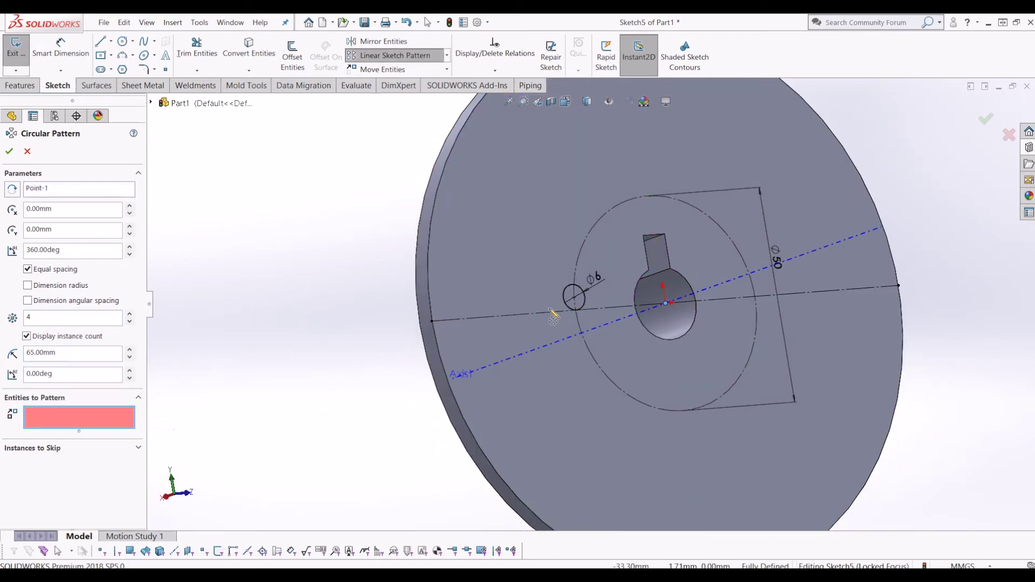
left_click(584, 297)
mouse_move(666, 318)
middle_mouse_down()
mouse_move(598, 348)
mouse_move(669, 313)
mouse_move(671, 326)
middle_mouse_up()
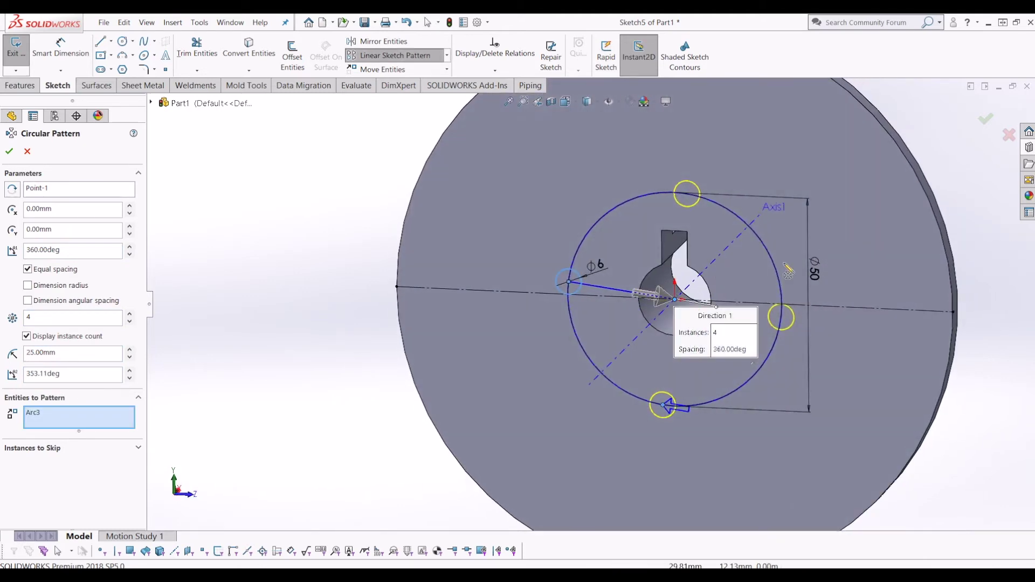
key("Escape")
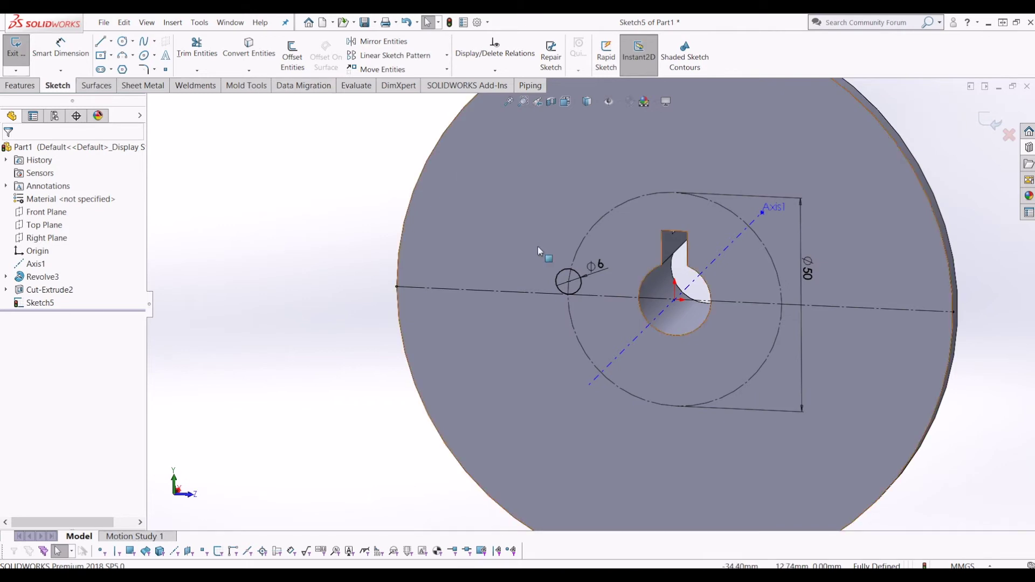
Start a circular sketch pattern centred on the origin with 6 equally spaced instances over 360 degrees
scroll(560, 257, "down", 3)
scroll(592, 302, "up", 2)
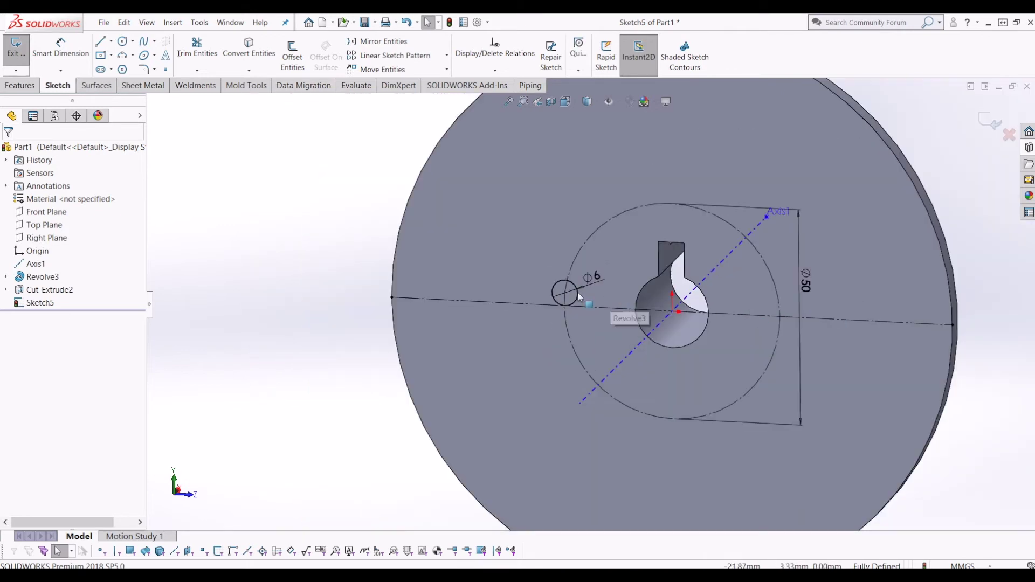
left_click(446, 56)
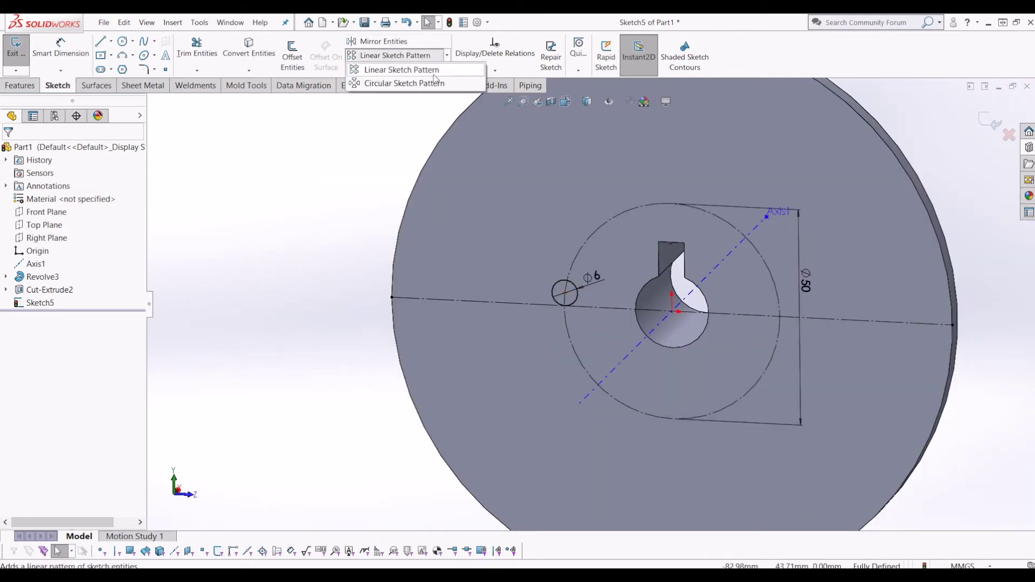
left_click(428, 85)
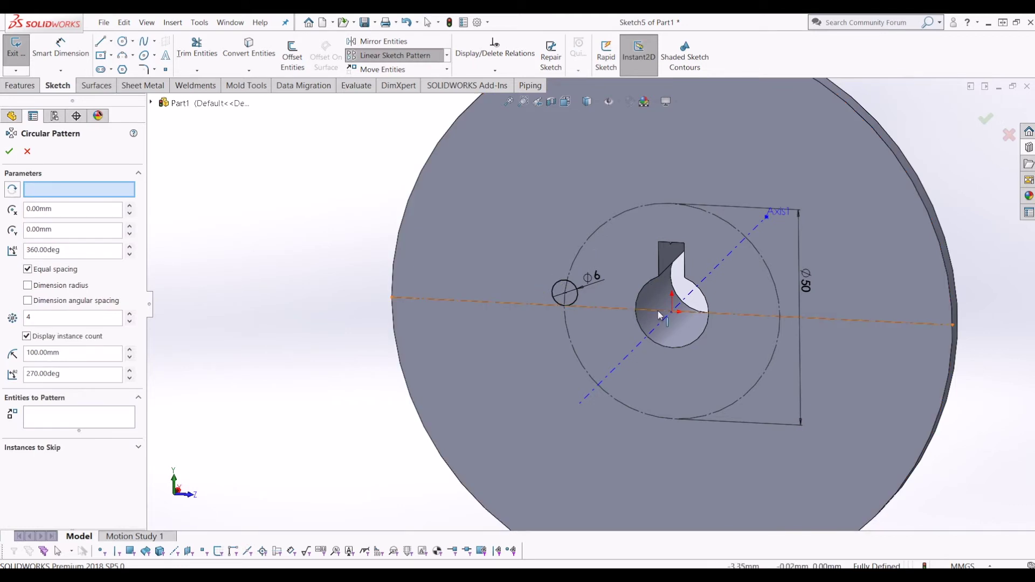
middle_click_drag(456, 348, 476, 328)
left_click(483, 310)
middle_click_drag(561, 294, 597, 273)
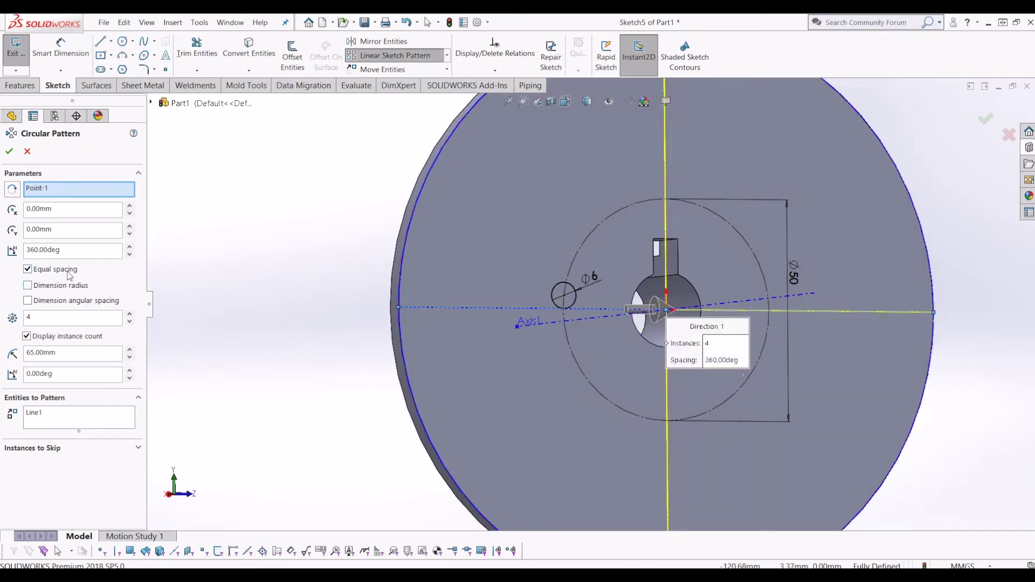
left_click(34, 318)
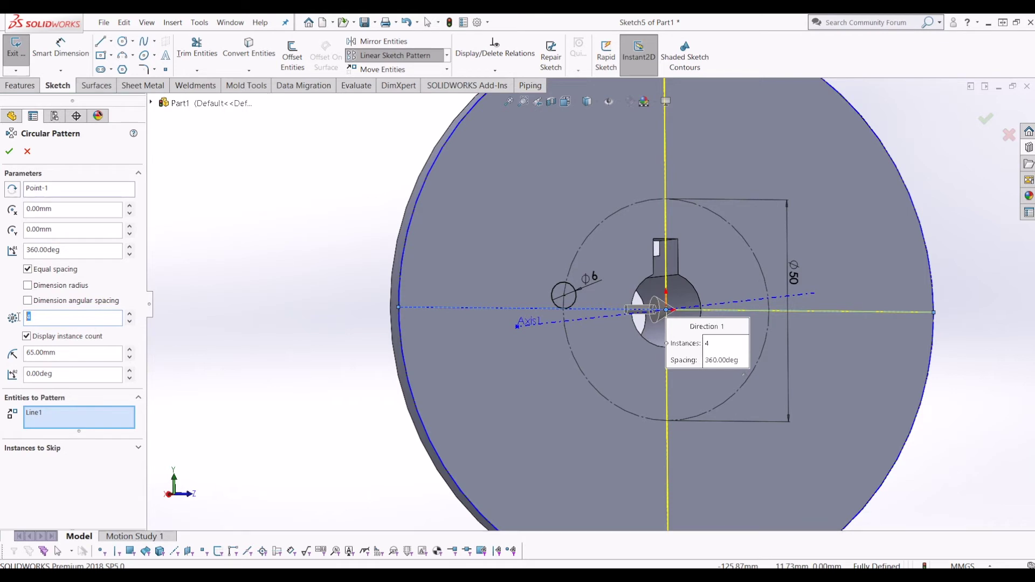
key("Return")
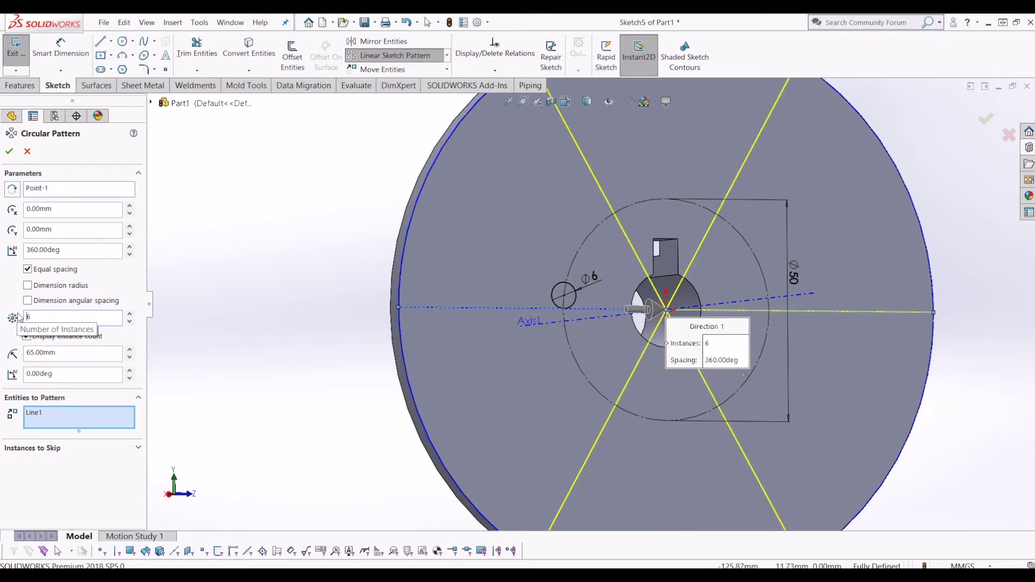
middle_click_drag(508, 250, 469, 260)
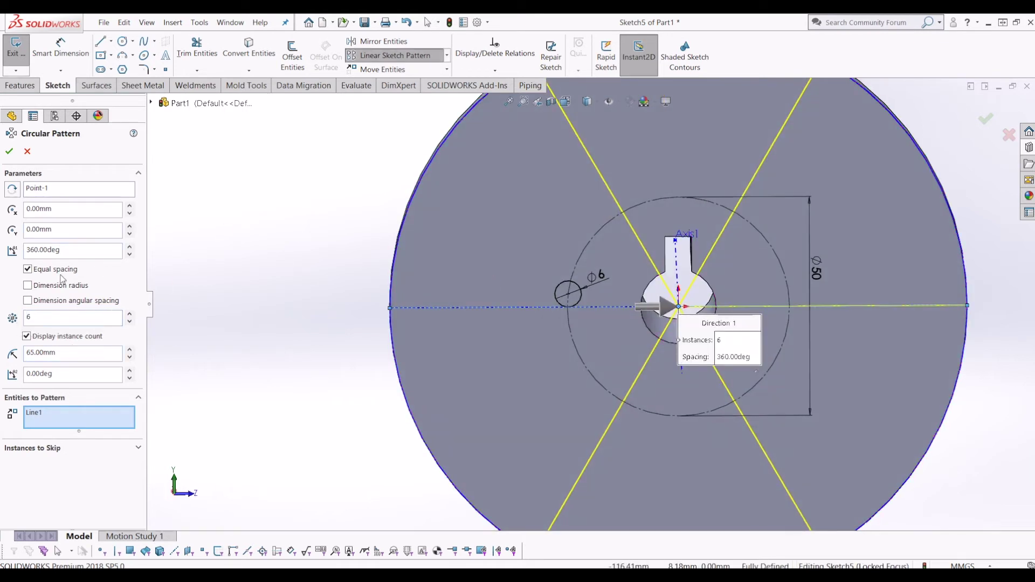
Replace the line with the 6 mm circle as the entity to pattern and complete the circular pattern
right_click(32, 414)
left_click(60, 419)
scroll(620, 280, "down", 2)
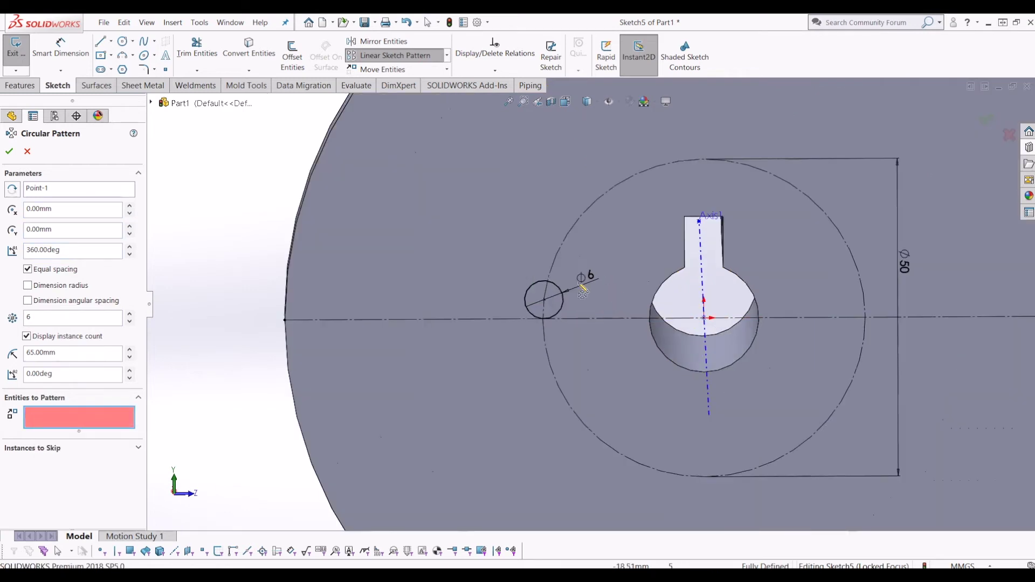
left_click(561, 291)
mouse_move(561, 291)
middle_mouse_down()
mouse_move(625, 312)
mouse_move(512, 329)
mouse_move(561, 323)
middle_mouse_up()
left_click(9, 152)
middle_click_drag(512, 221, 626, 241)
scroll(560, 248, "up", 2)
middle_click_drag(364, 269, 432, 317)
scroll(302, 302, "down", 3)
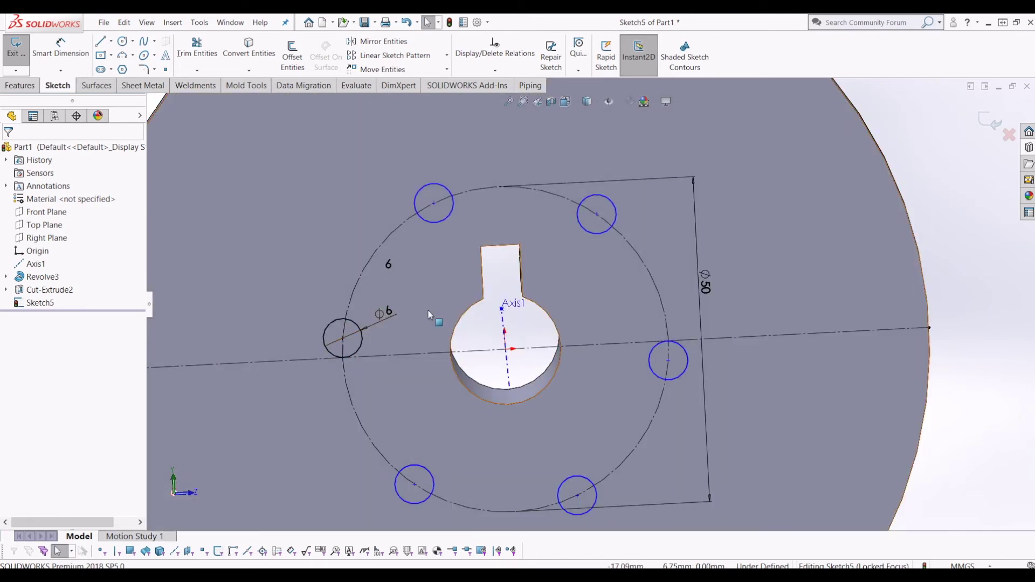
scroll(455, 301, "up", 4)
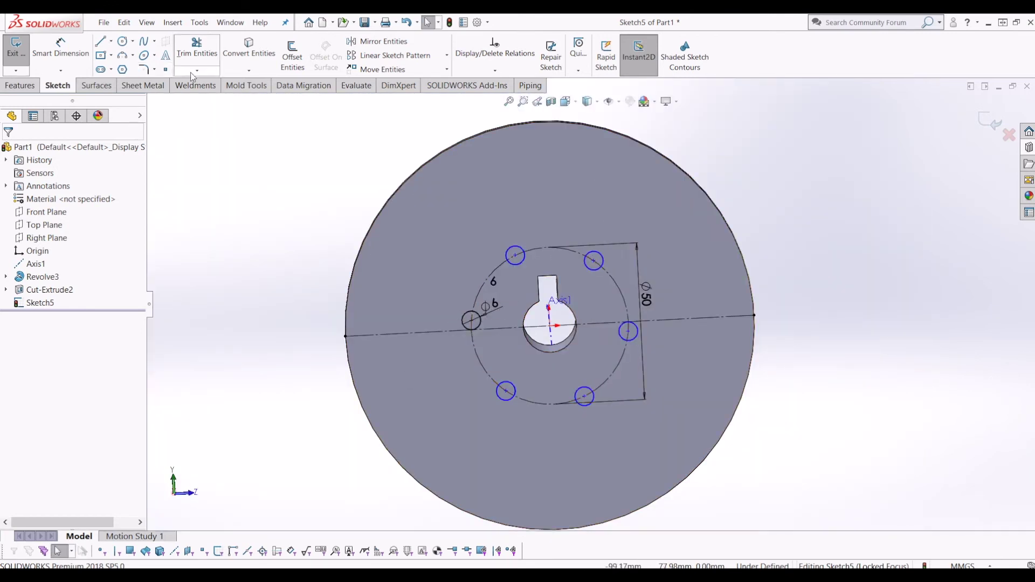
Close the sketch and extrude-cut the six 6 mm circles all the way through the disc
scroll(539, 223, "down", 3)
middle_click_drag(536, 239, 509, 264)
left_click(994, 122)
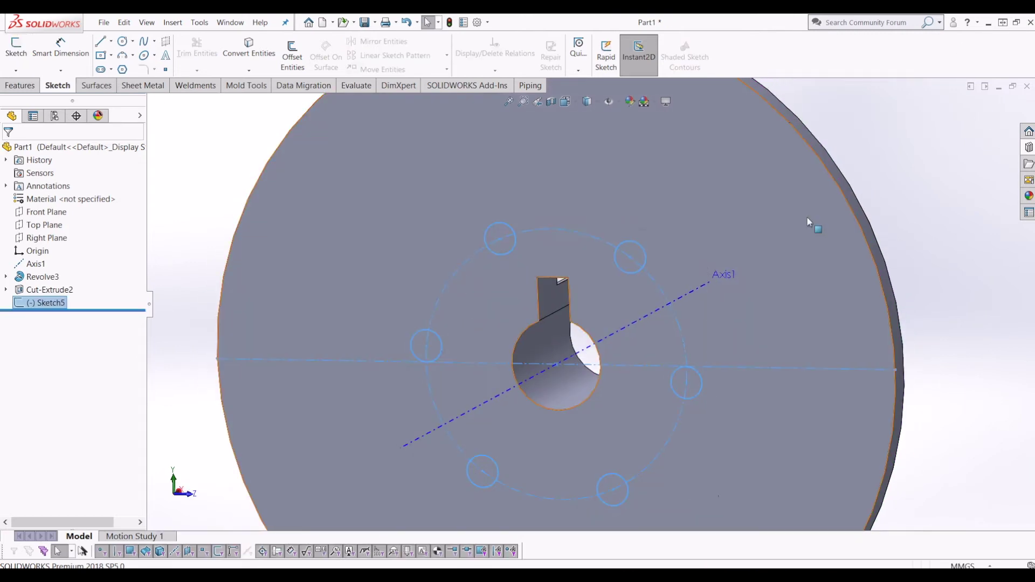
left_click(21, 87)
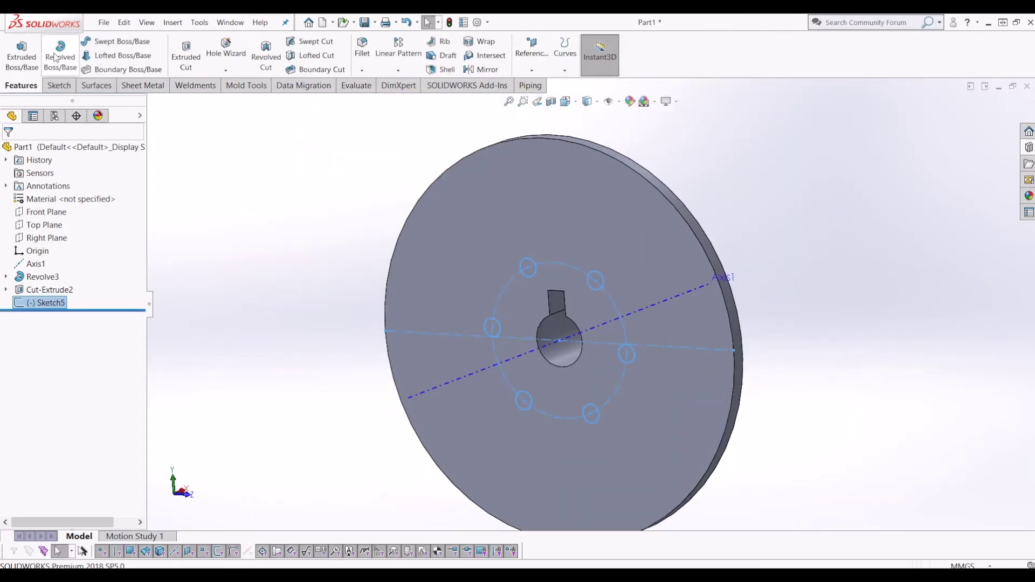
left_click(186, 53)
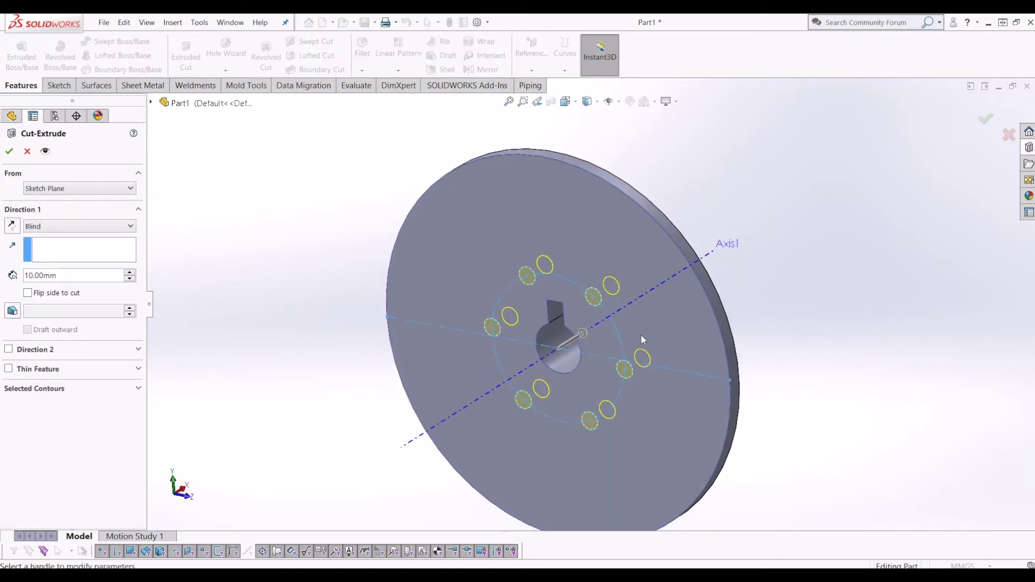
left_click(52, 230)
left_click(43, 246)
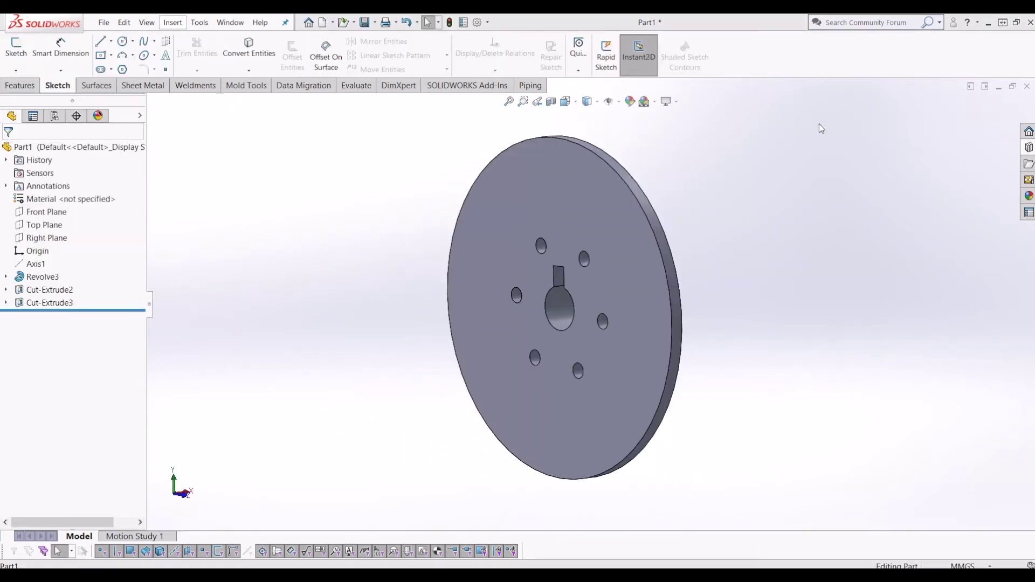
Open a new sketch on the disc's large flat face and view it straight on
mouse_move(554, 254)
middle_mouse_down()
mouse_move(576, 221)
mouse_move(762, 259)
mouse_move(706, 226)
mouse_move(625, 238)
mouse_move(503, 291)
mouse_move(617, 259)
middle_mouse_up()
scroll(612, 244, "down", 2)
scroll(636, 244, "up", 5)
scroll(653, 240, "down", 2)
left_click(635, 268)
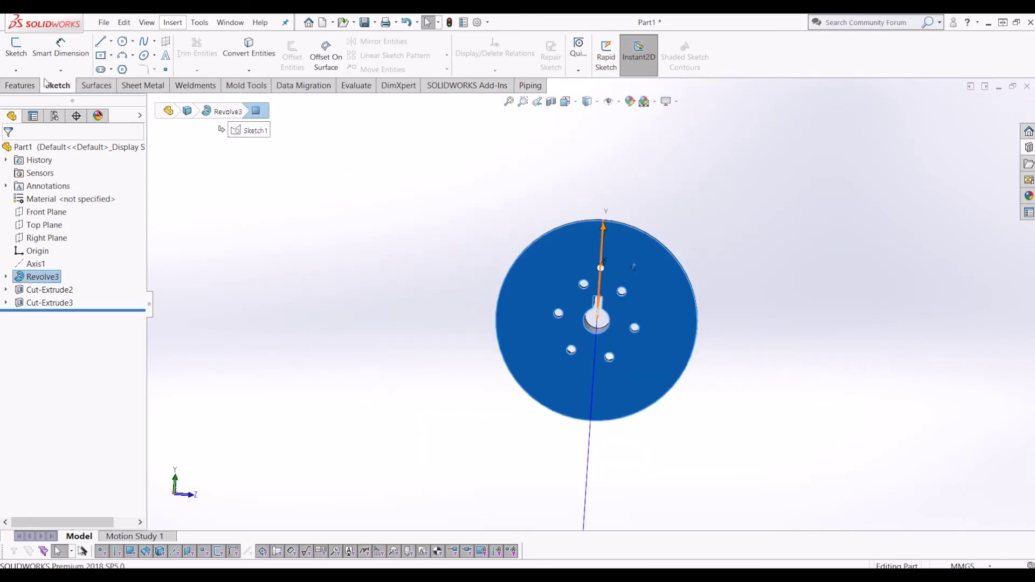
left_click(16, 48)
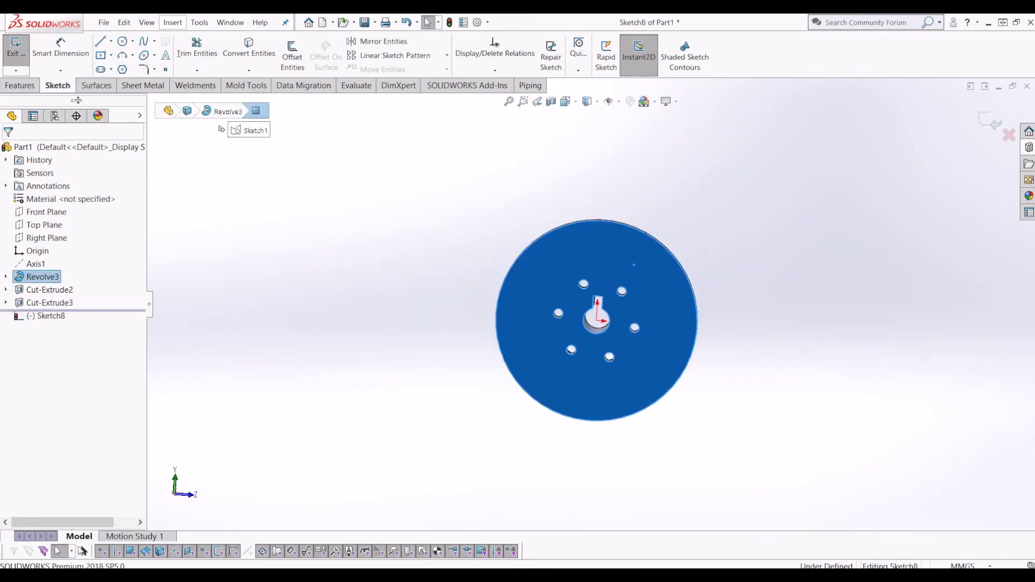
left_click(917, 333)
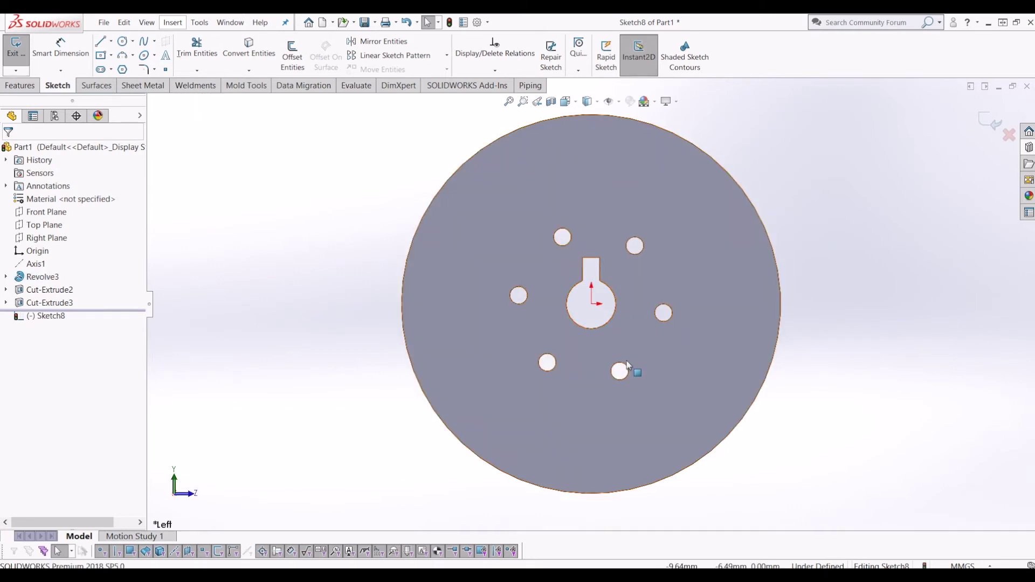
middle_click_drag(589, 249, 593, 282)
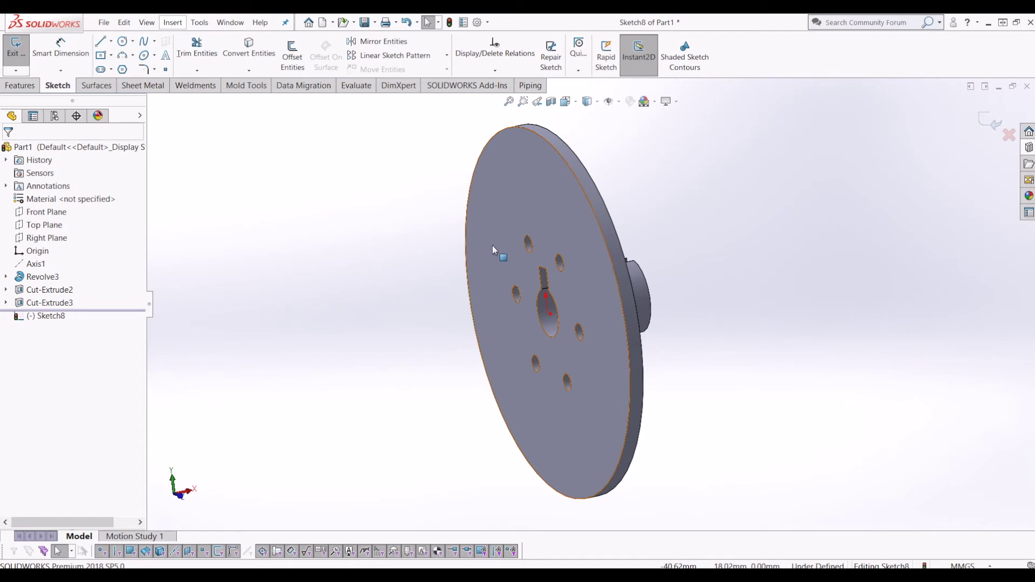
key("ctrl+8")
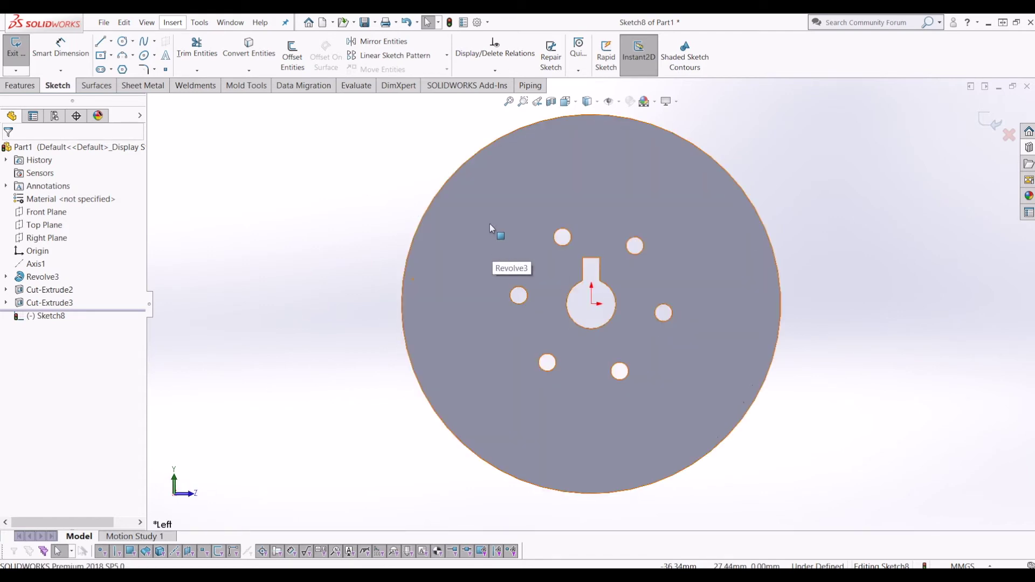
Sketch a circle of about 33.5 mm radius centred on the origin
left_click(122, 55)
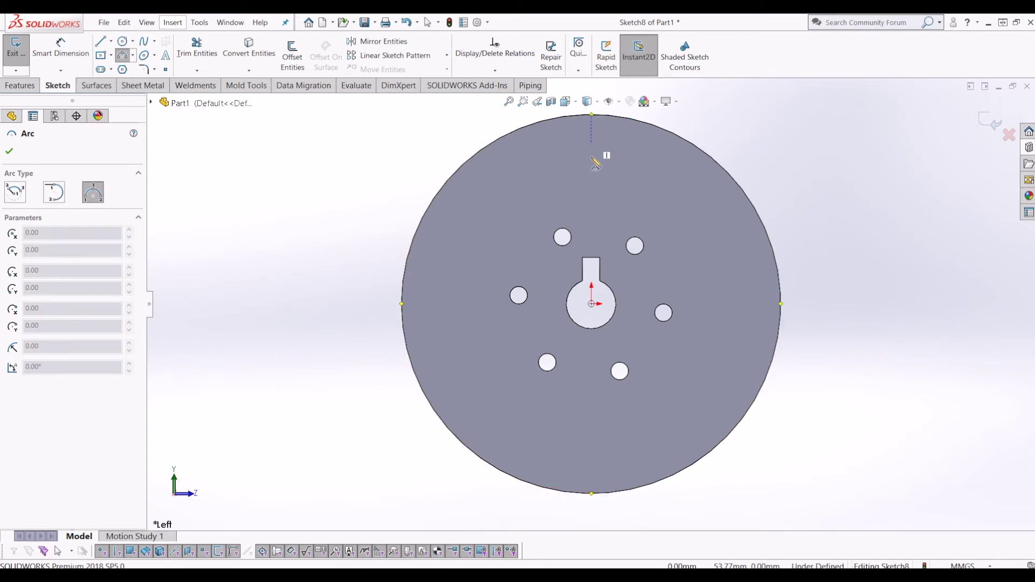
key("Escape")
left_click(122, 41)
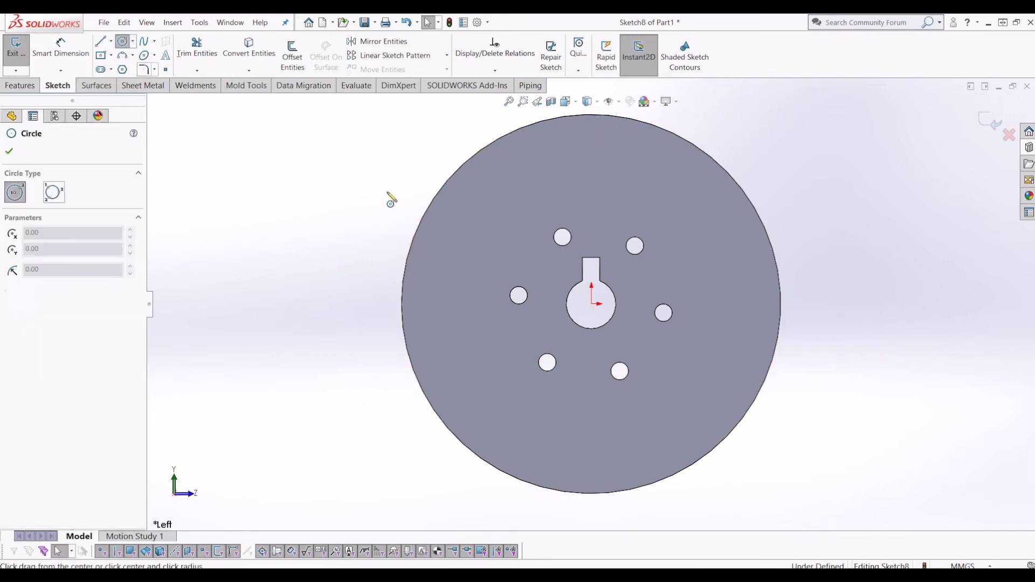
left_click(591, 303)
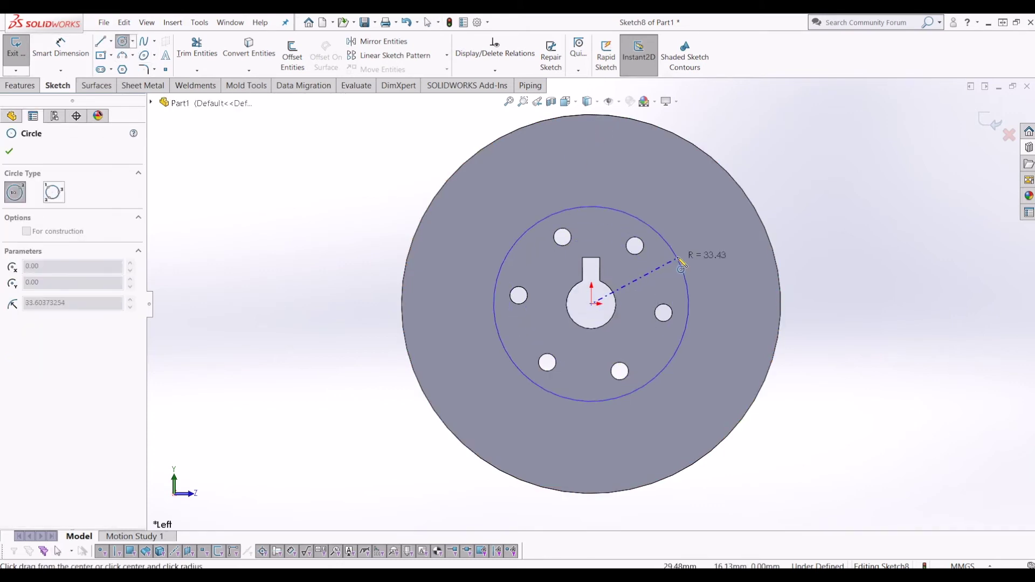
left_click(680, 261)
Dimension the circle's diameter at 50 mm and convert it to construction geometry
right_click_drag(679, 260, 667, 224)
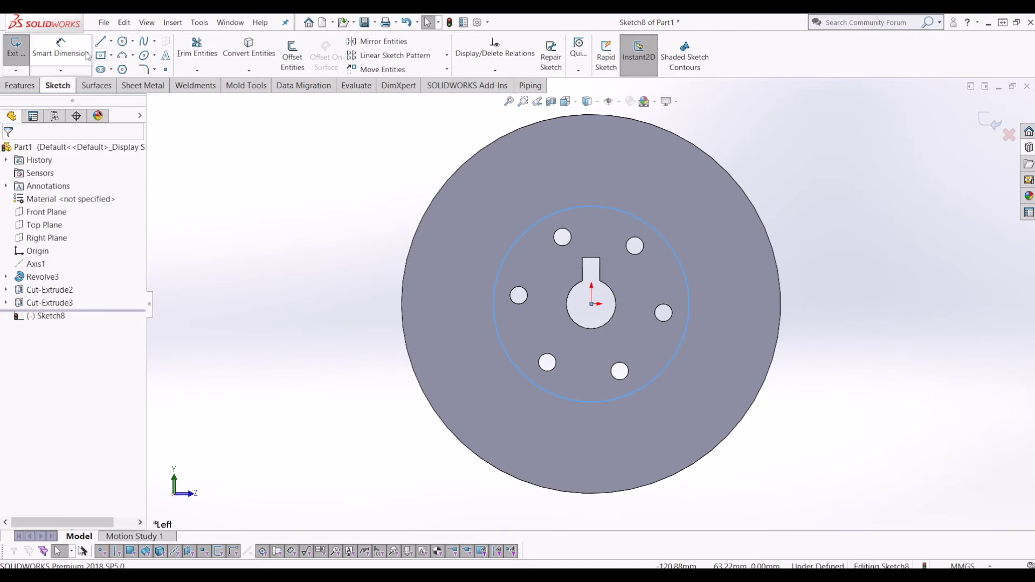
left_click(677, 266)
left_click(711, 257)
key("Return")
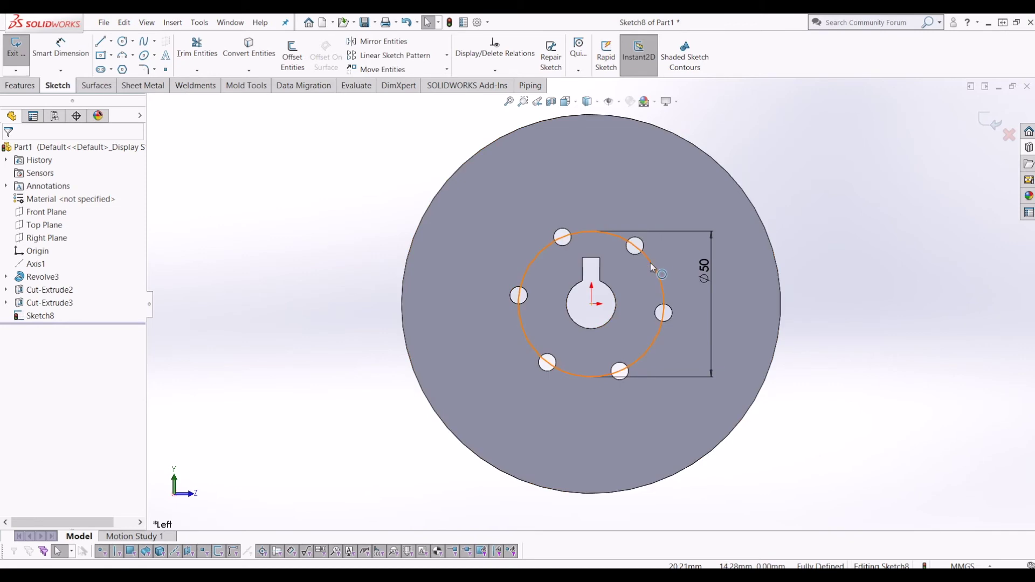
left_click(661, 286)
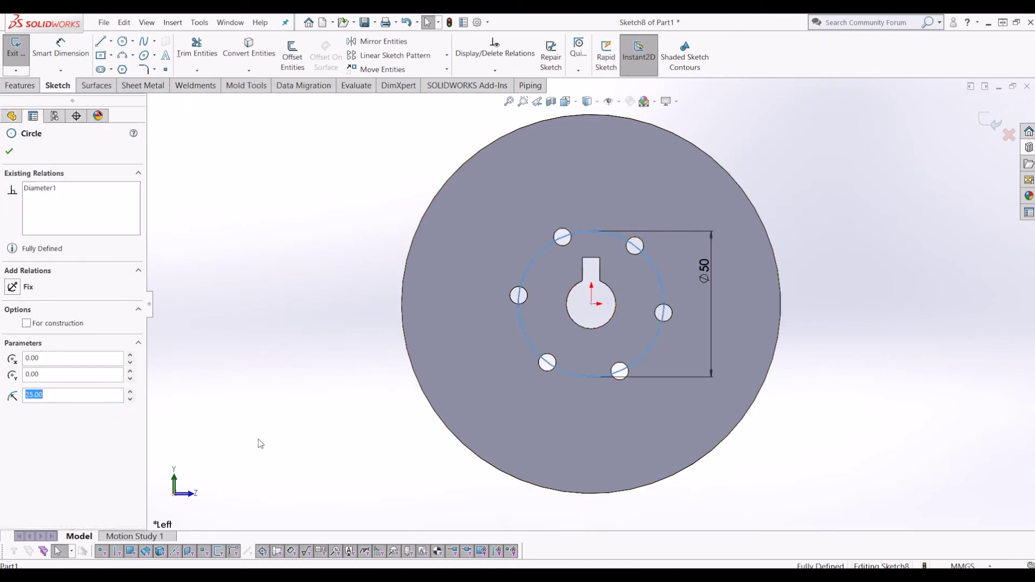
key("Escape")
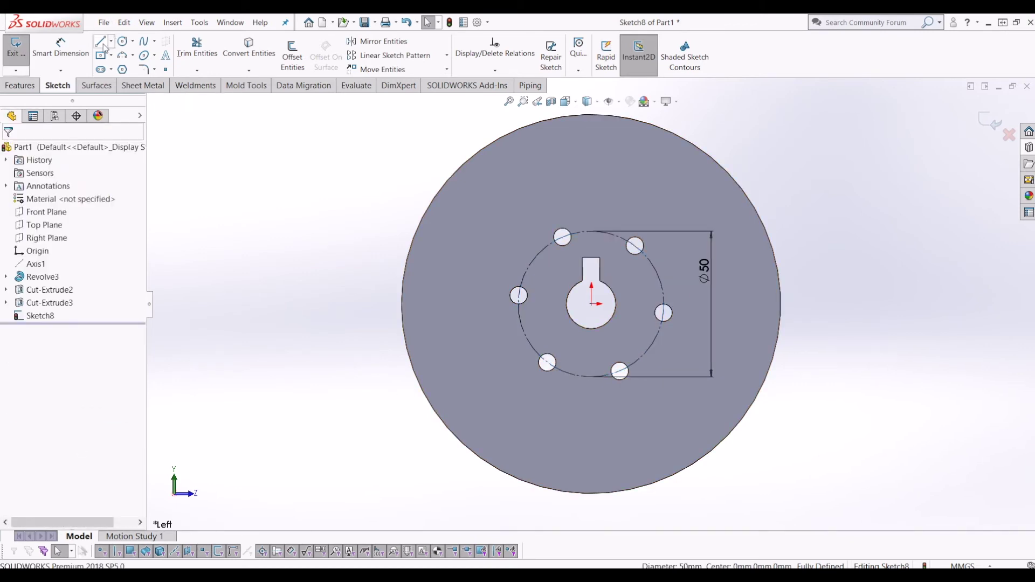
Sketch a 65 mm vertical construction line from the origin up to the disc's outer edge
left_click(100, 41)
left_click(591, 304)
left_click(593, 116)
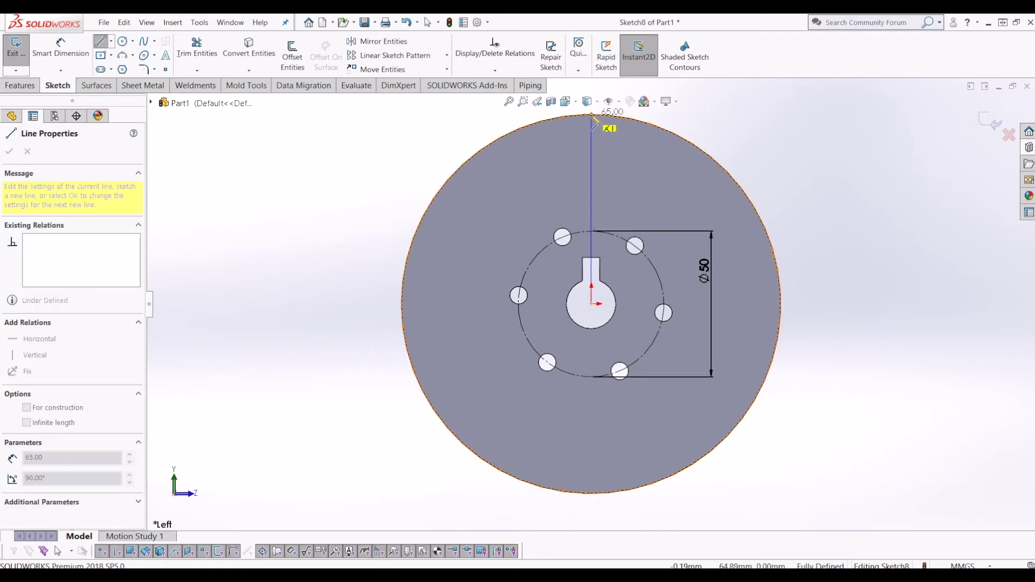
key("Escape")
left_click(590, 150)
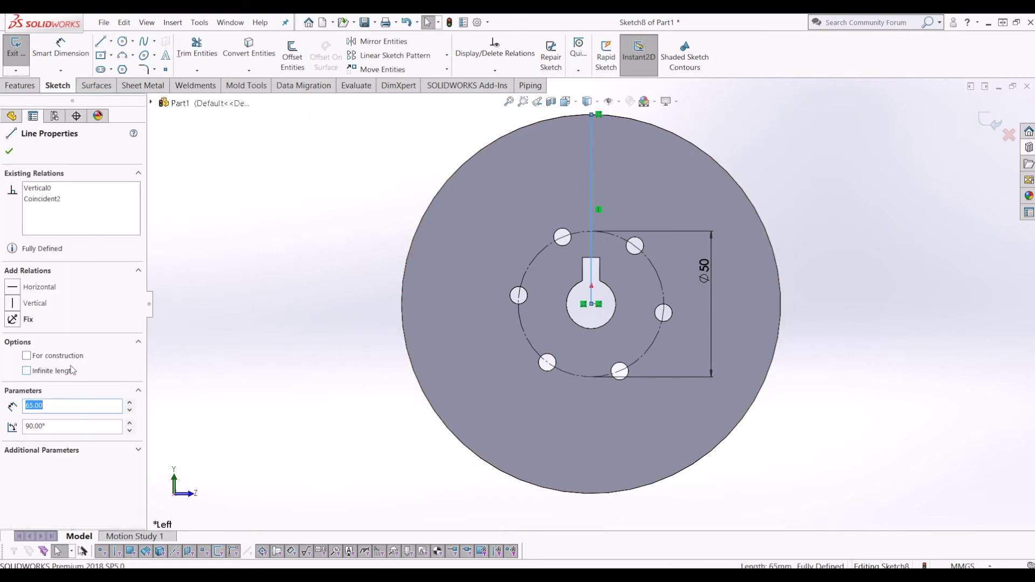
left_click(168, 341)
Sketch a three-point arc of about 41 mm radius from the vertical line's upper end to the 50 mm construction circle, bulging outward
scroll(626, 197, "up", 1)
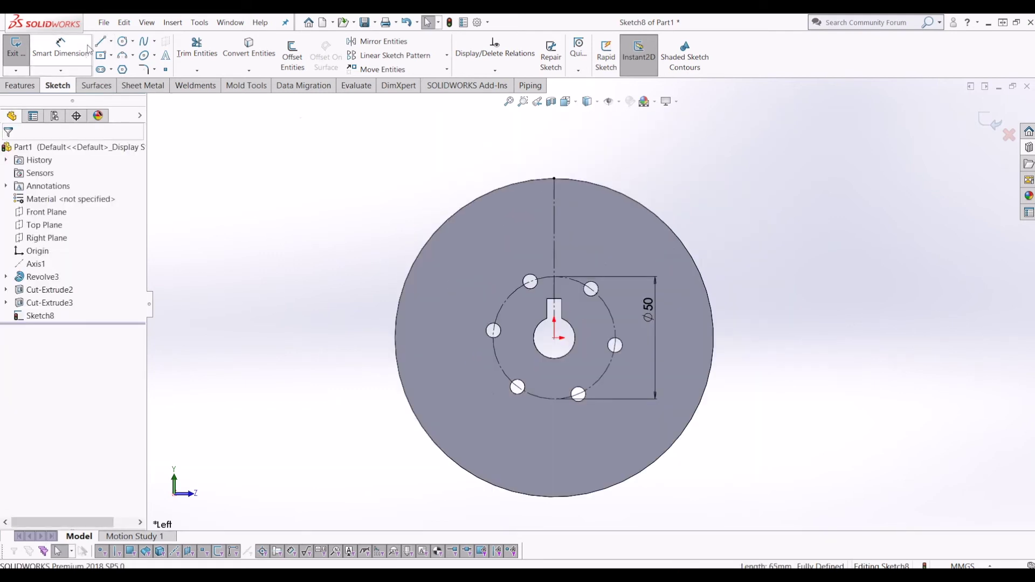
left_click(122, 56)
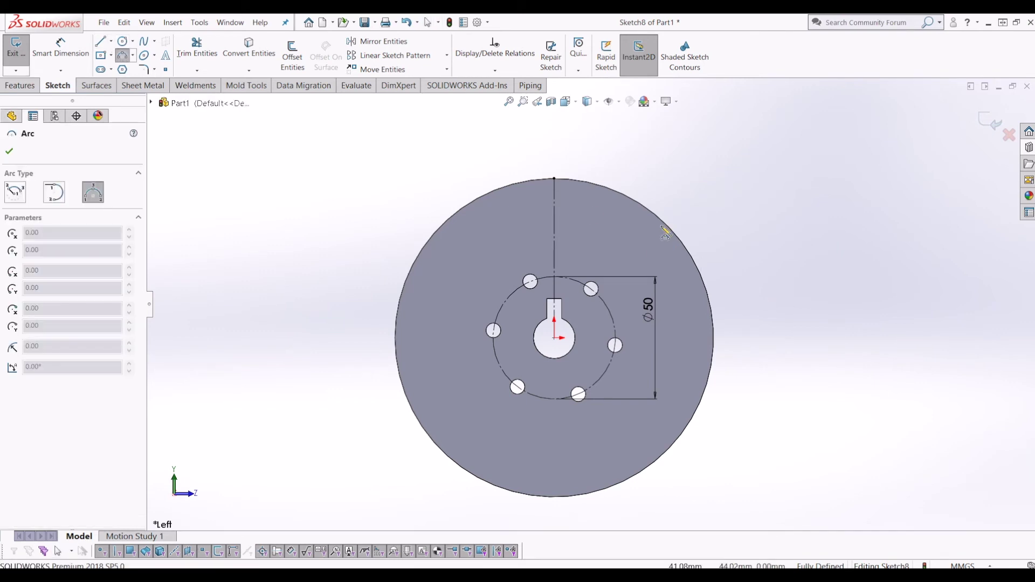
left_click(554, 179)
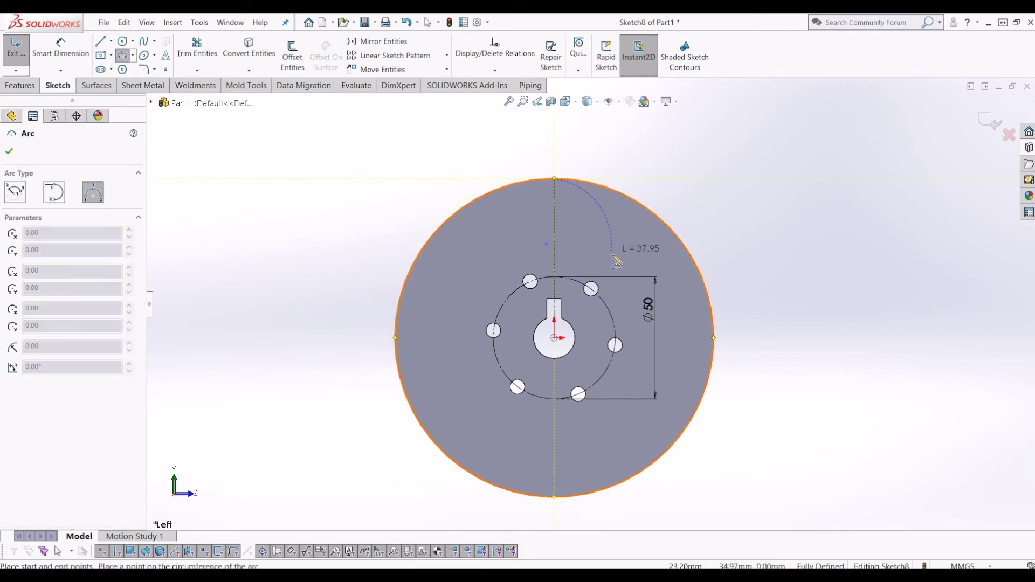
left_click(615, 324)
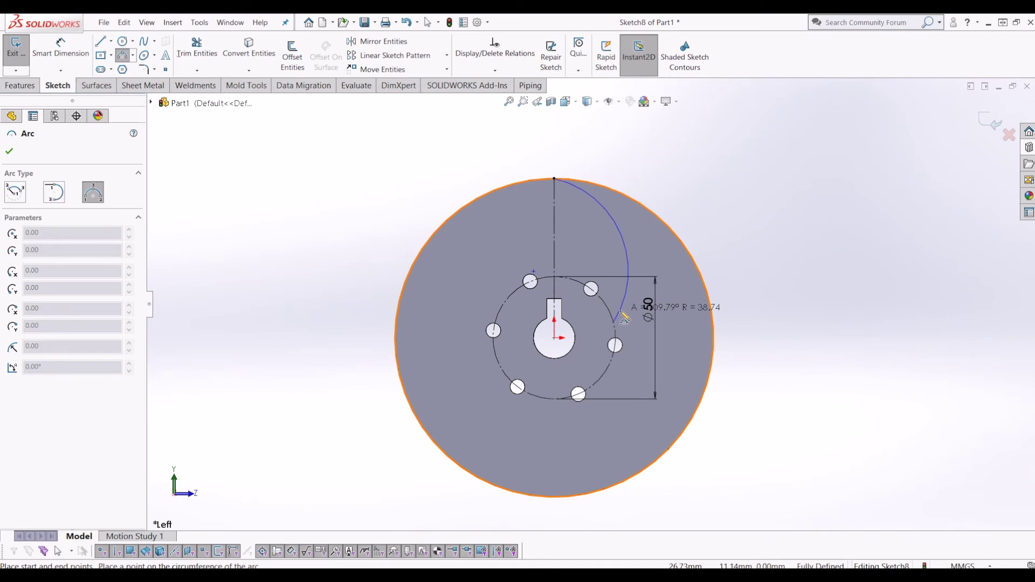
left_click(623, 318)
key("Escape")
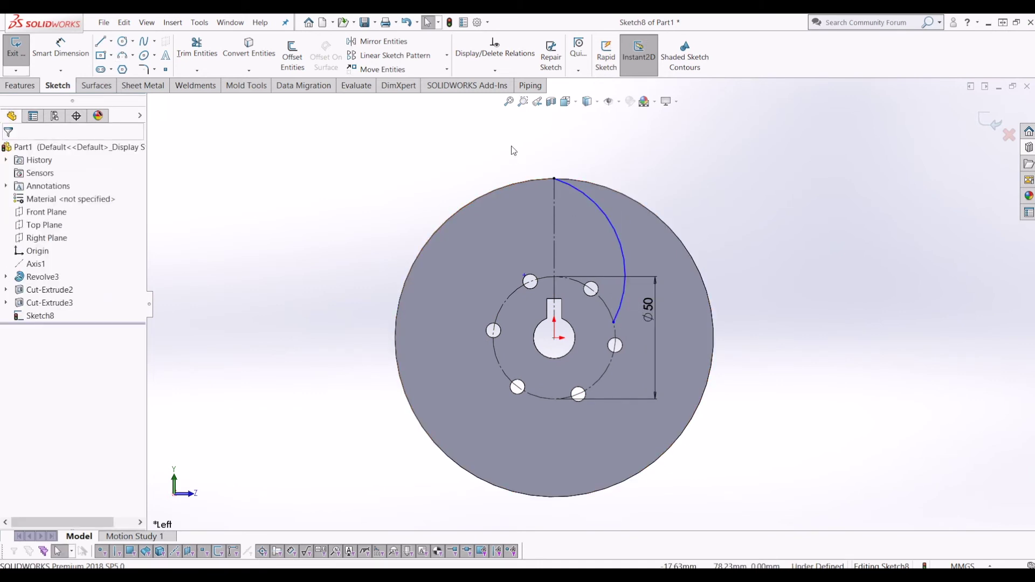
Dimension the curved arc's radius at 44.33 mm
scroll(628, 184, "down", 1)
left_click(66, 51)
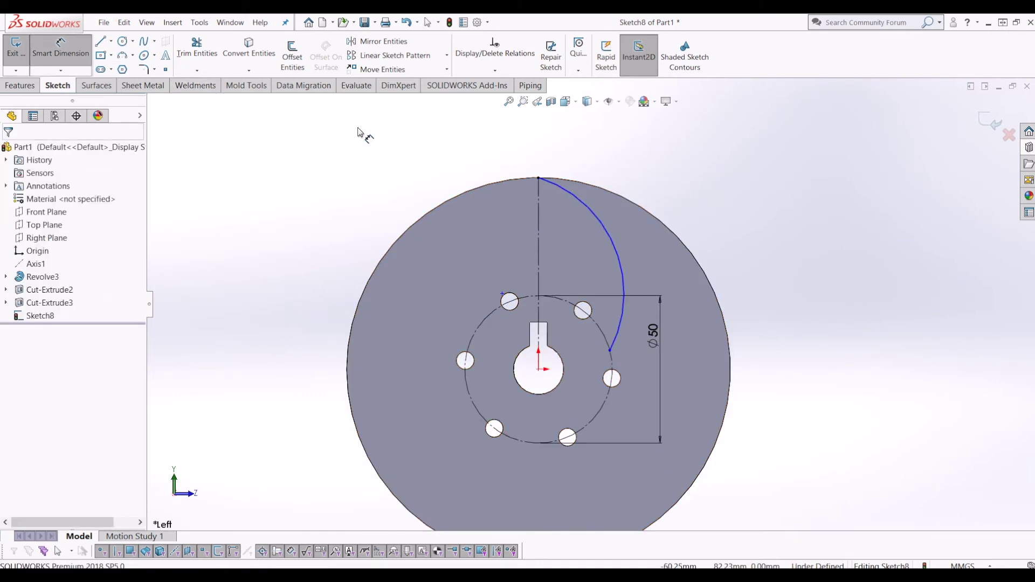
left_click(602, 226)
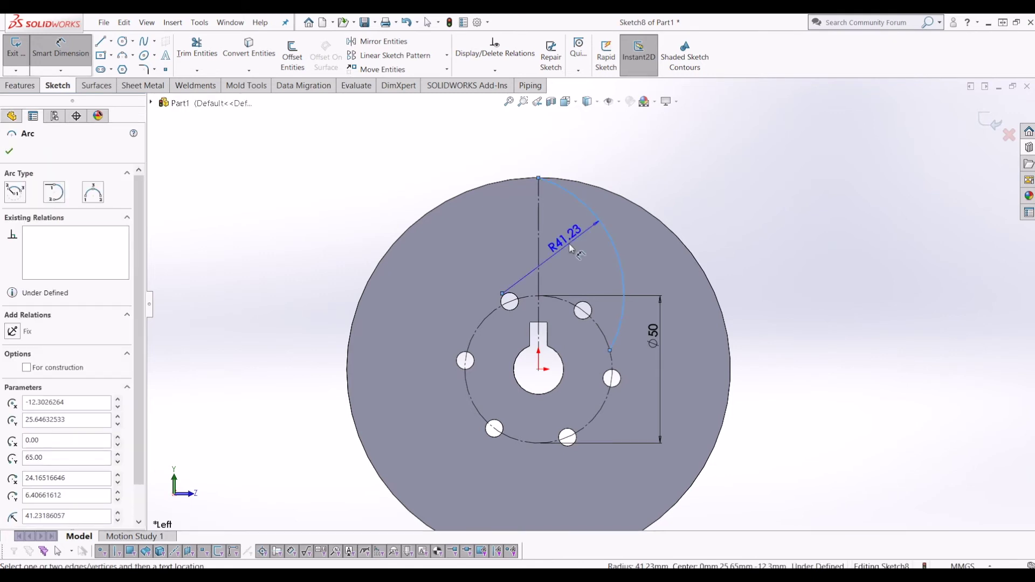
left_click(572, 248)
type("44.33")
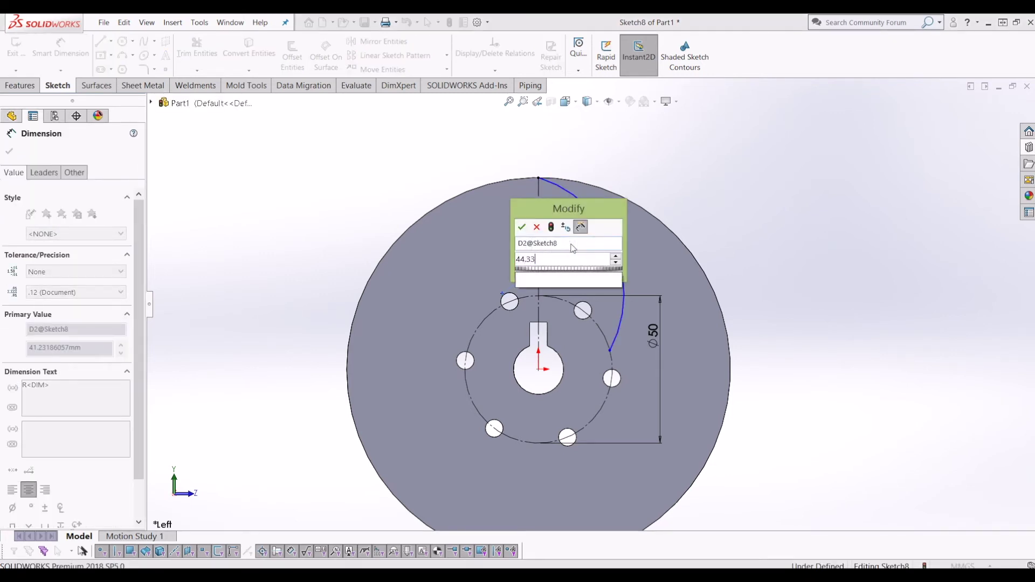
key("Return")
key("Escape")
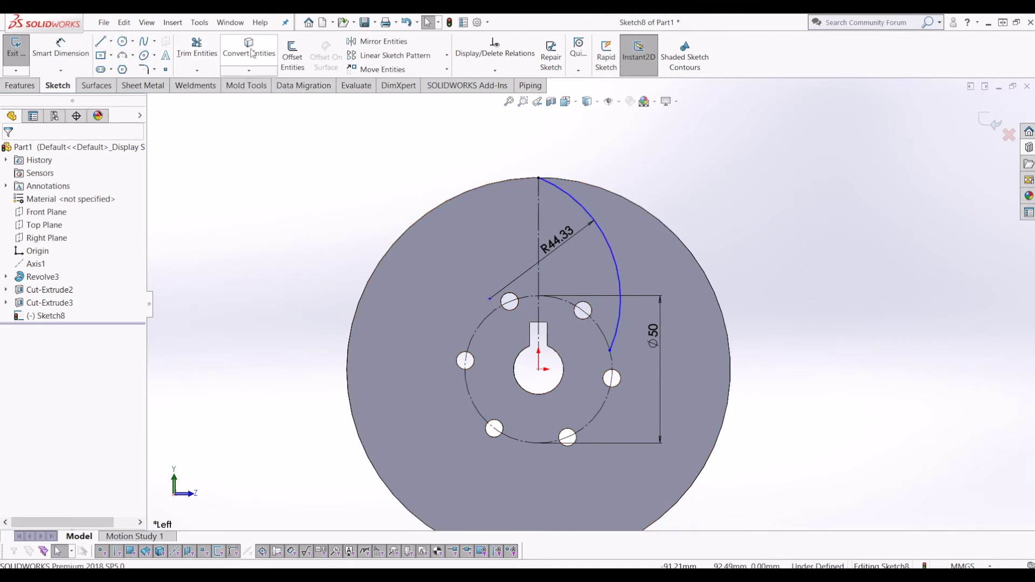
Offset the arc 2.5 mm inward and extend the offset arc's upper end onto the disc's outer edge
left_click(298, 53)
left_click(620, 270)
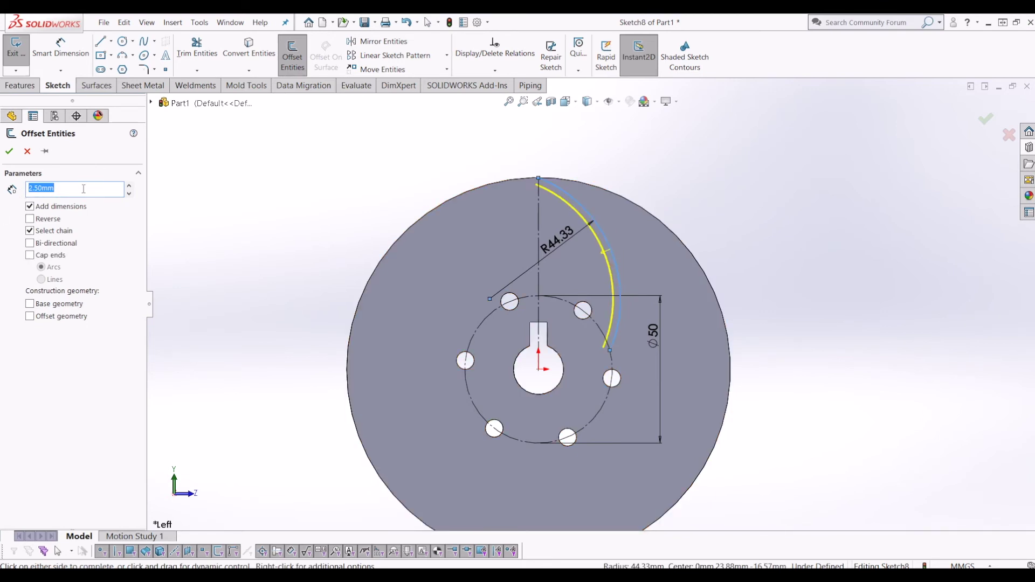
left_click(9, 152)
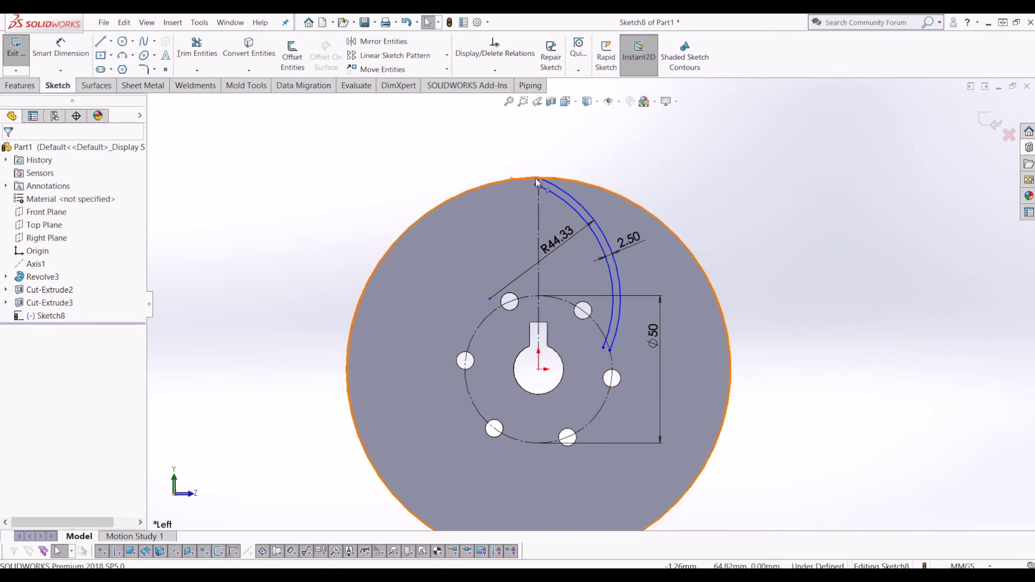
left_click_drag(536, 185, 529, 178)
scroll(669, 216, "down", 2)
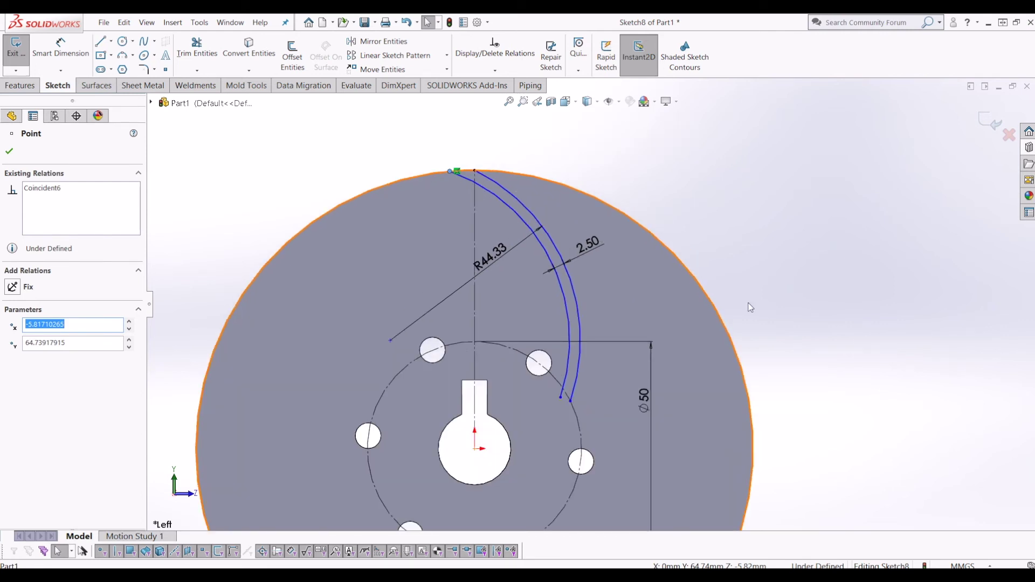
scroll(759, 319, "up", 1)
Remove the coincident relation tying the outer arc's lower end to the 50 mm circle and extend both arcs' lower ends inside that circle
scroll(572, 362, "down", 4)
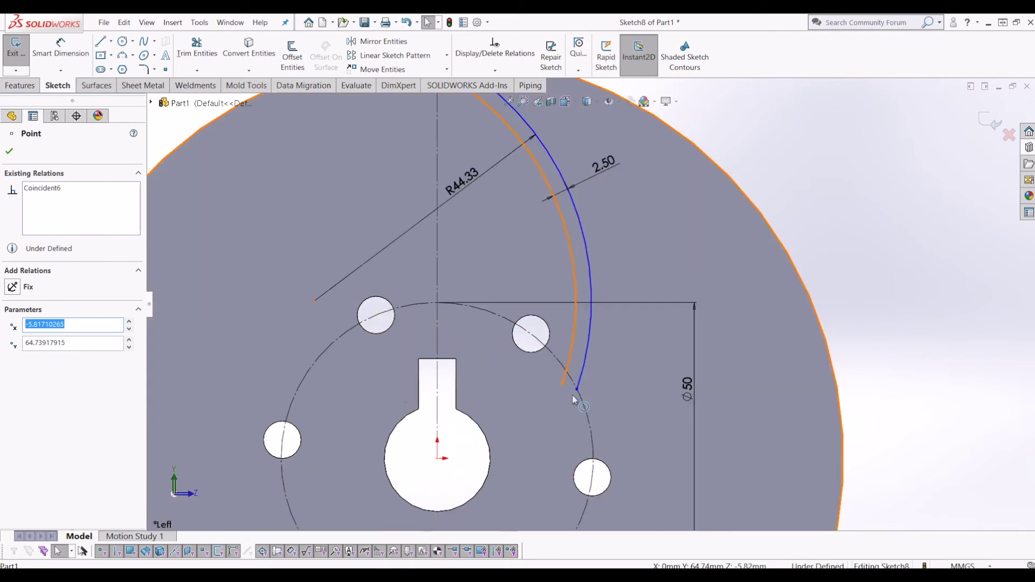
mouse_move(562, 376)
left_mouse_down()
mouse_move(566, 365)
mouse_move(552, 370)
mouse_move(573, 369)
left_mouse_up()
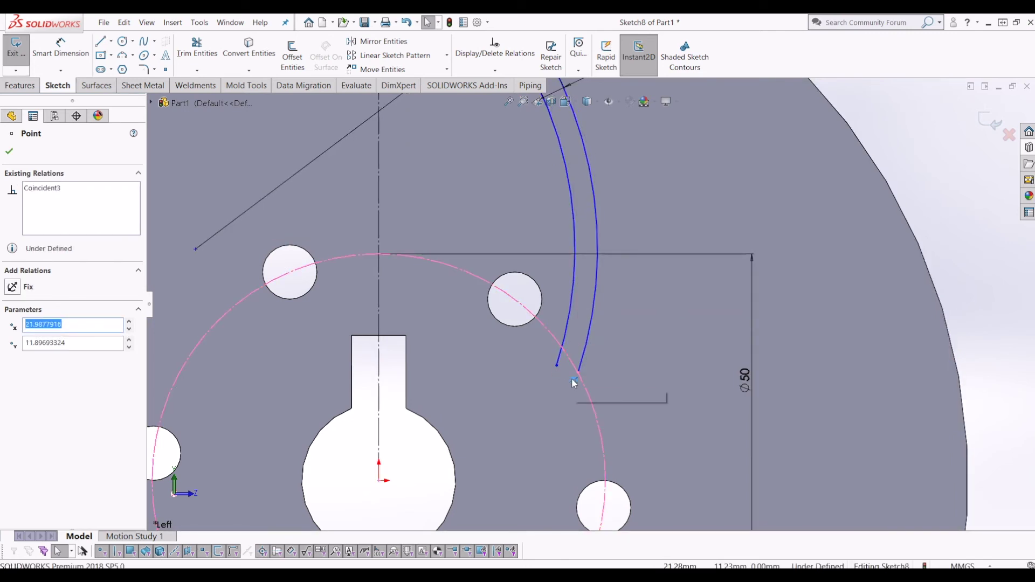
left_click(601, 357)
scroll(591, 305, "up", 3)
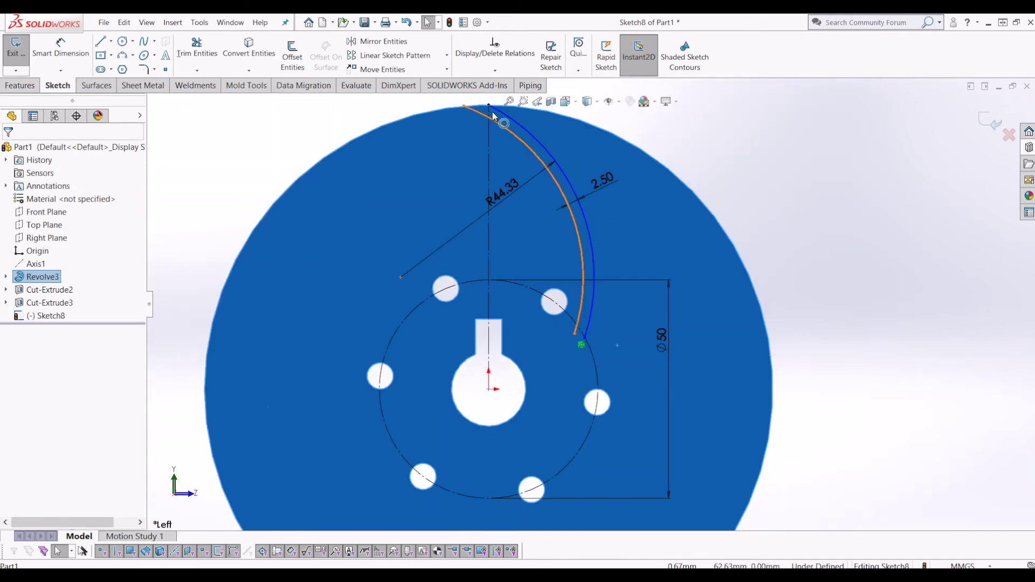
scroll(580, 348, "down", 3)
scroll(581, 348, "down", 2)
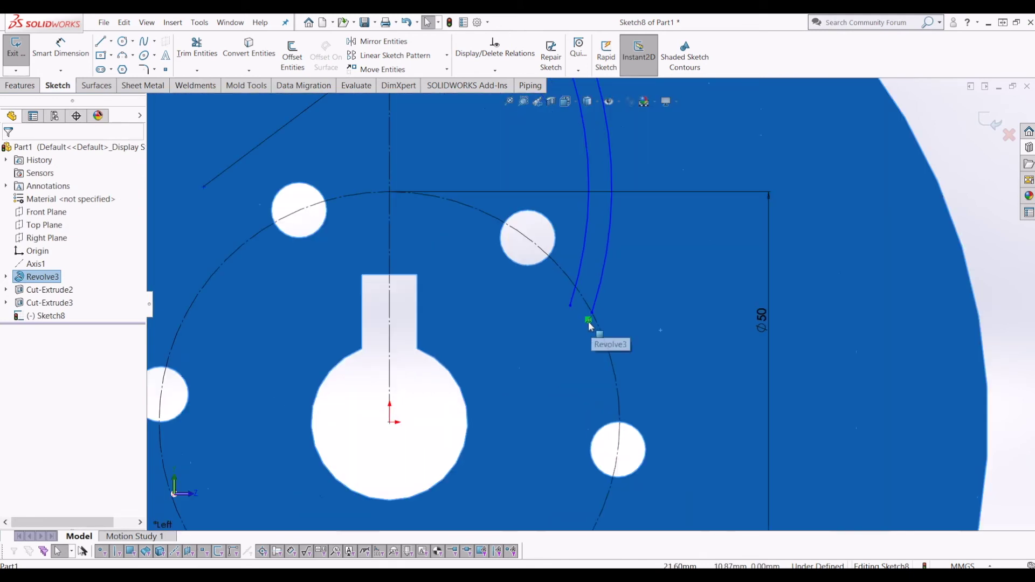
left_click(590, 323)
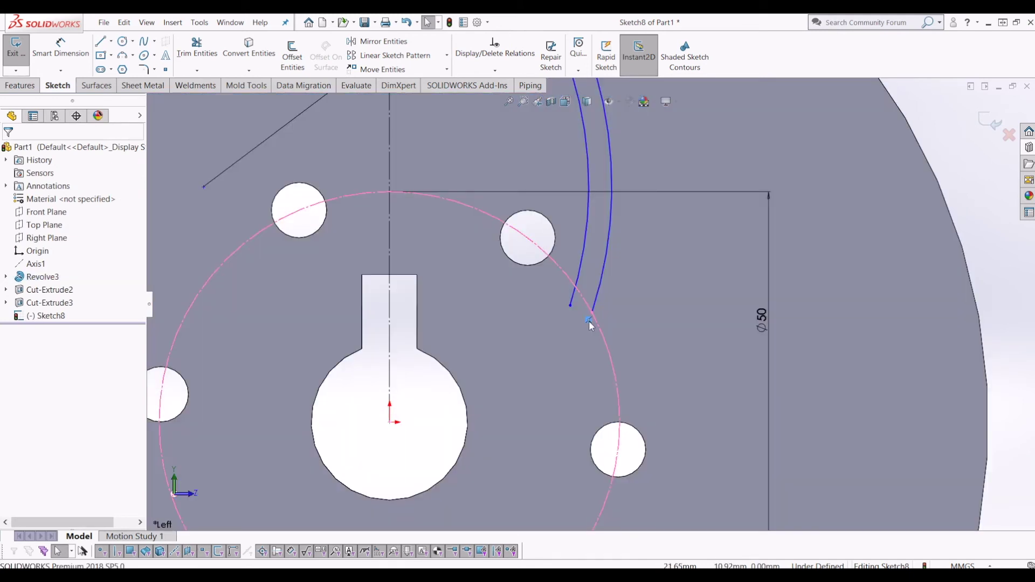
left_click_drag(593, 313, 561, 320)
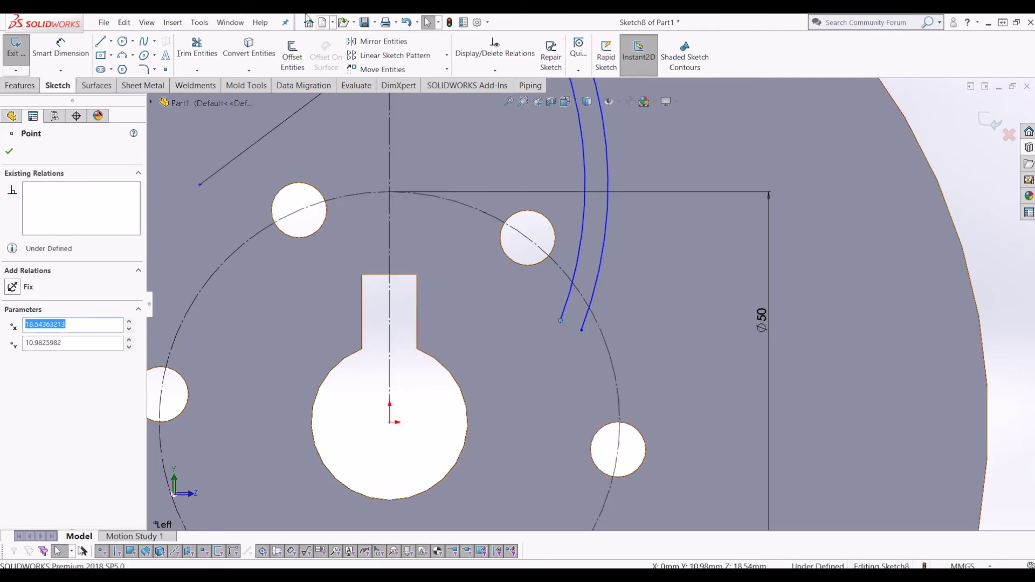
Close the two arcs' lower ends with a three-point arc of about 1.3 mm radius bulging downward
left_click(122, 55)
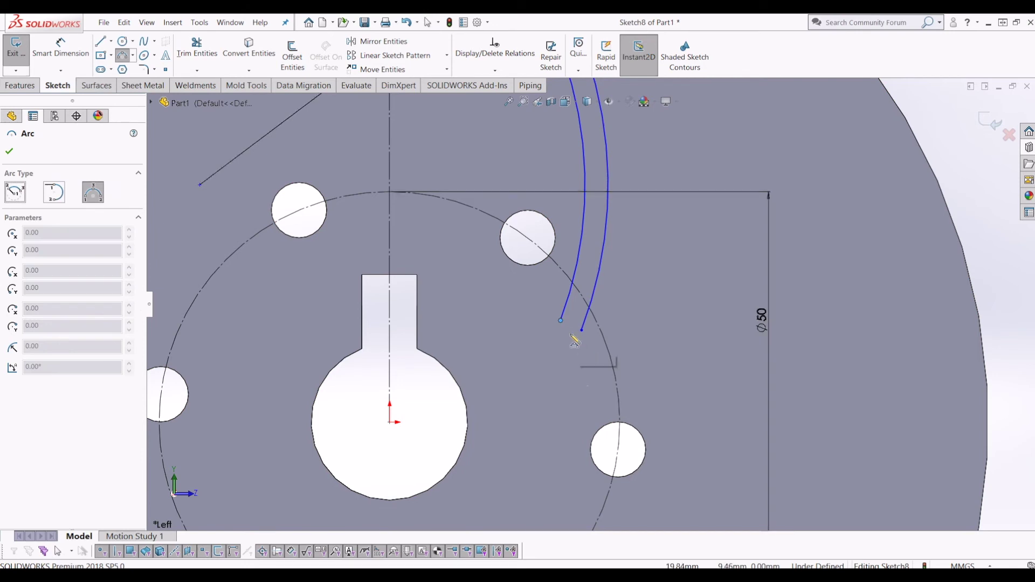
left_click(561, 321)
left_click(582, 330)
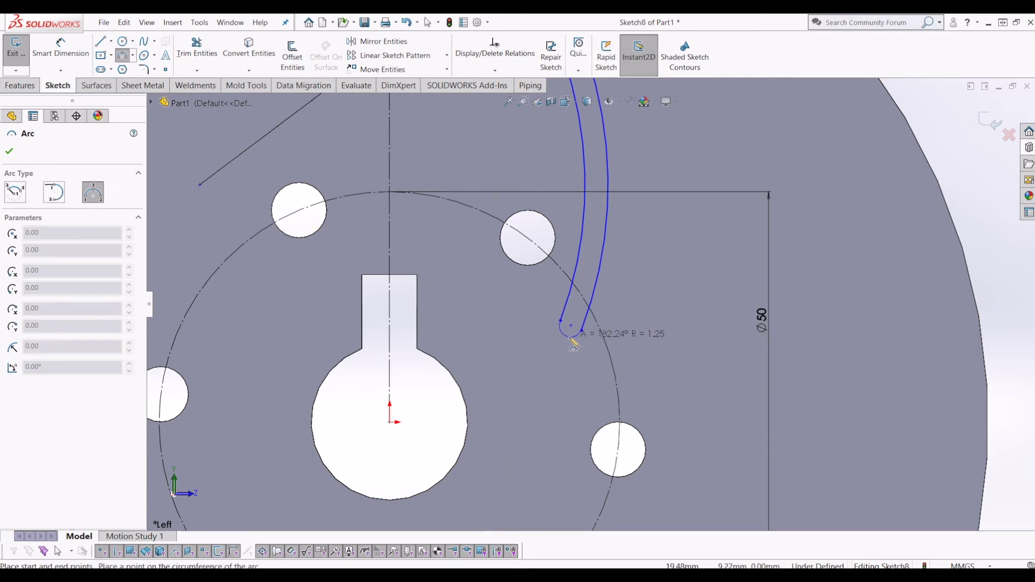
left_click(570, 340)
key("Escape")
Dimension the small end arc's radius at 1.25 mm
left_click(57, 51)
left_click(560, 337)
left_click(542, 366)
type("1.")
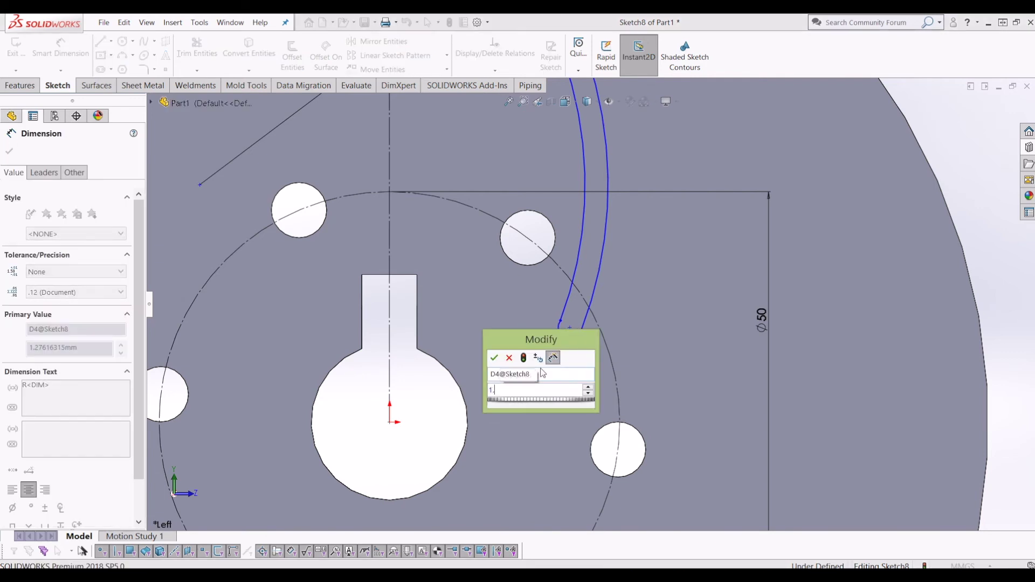
type("25")
key("Return")
key("Escape")
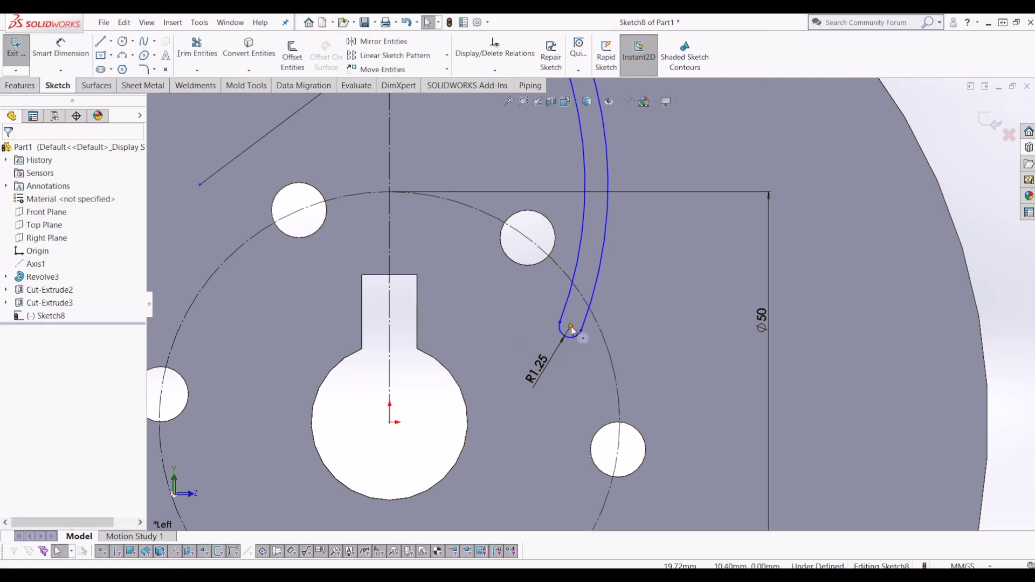
Make the small end arc's centre coincident with the 50 mm construction circle
left_click(571, 330)
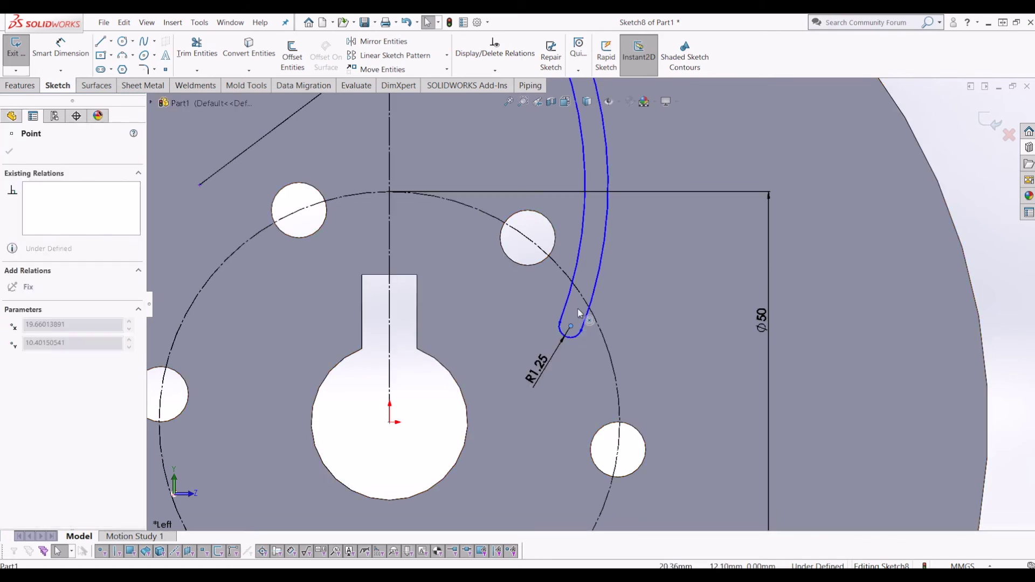
left_click(585, 298)
left_click(579, 332)
left_click(570, 326, "ctrl")
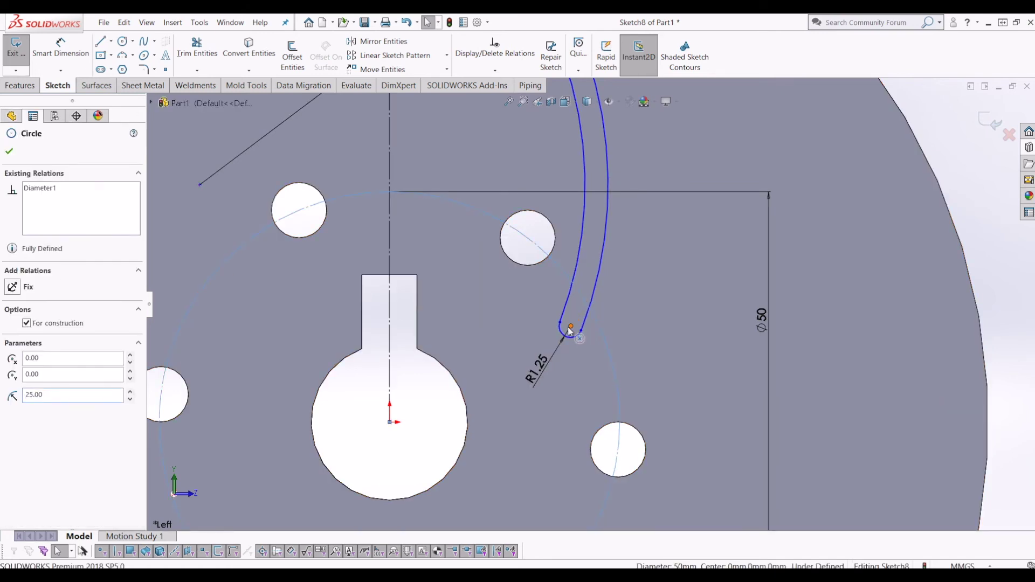
left_click(24, 358)
key("Escape")
Sketch a 25 mm sloping line from the origin to the 50 mm circle just below the slot's end and make it construction geometry
scroll(530, 300, "up", 5)
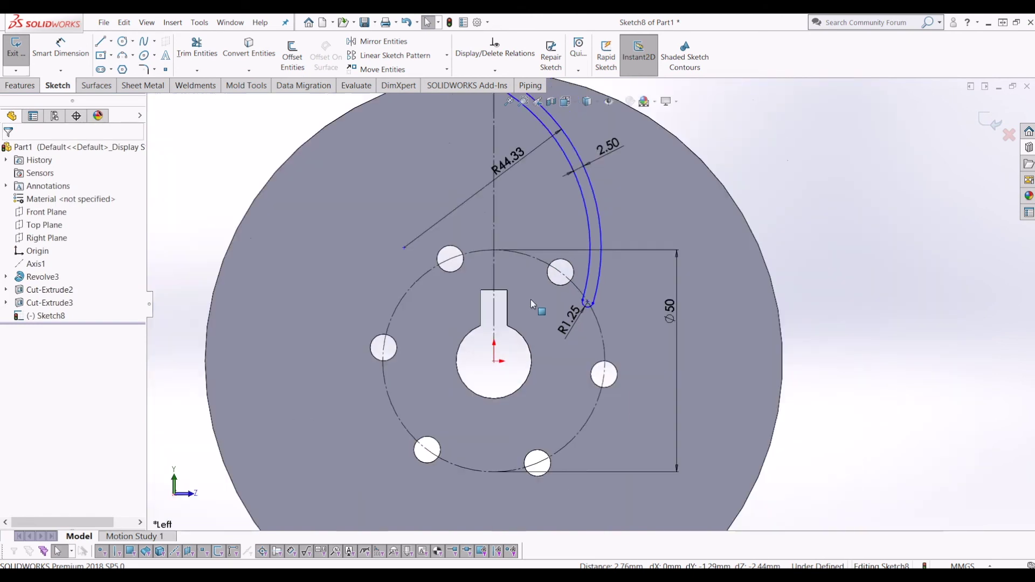
scroll(541, 180, "down", 2)
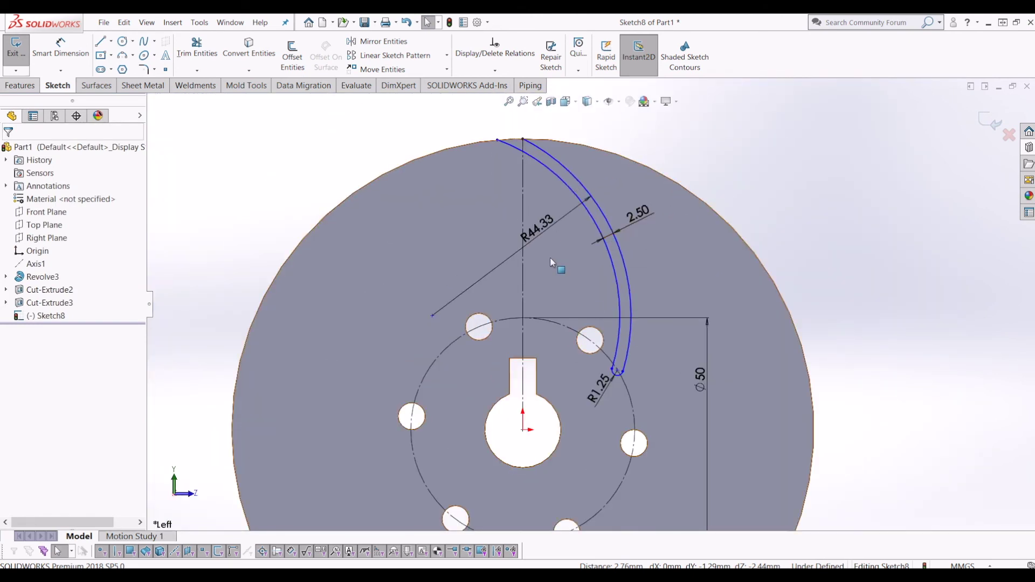
scroll(661, 362, "up", 3)
scroll(649, 384, "down", 1)
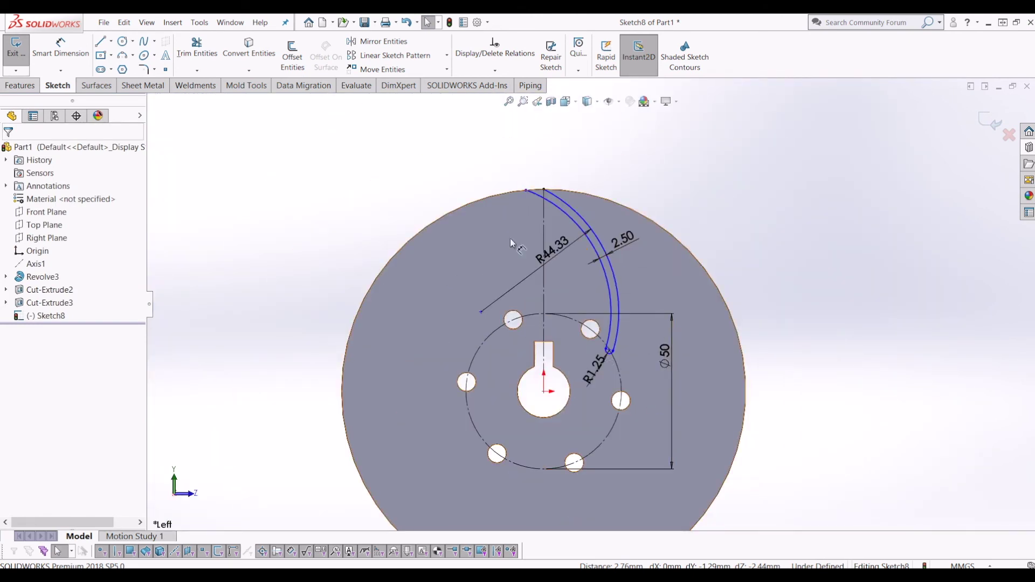
key("l")
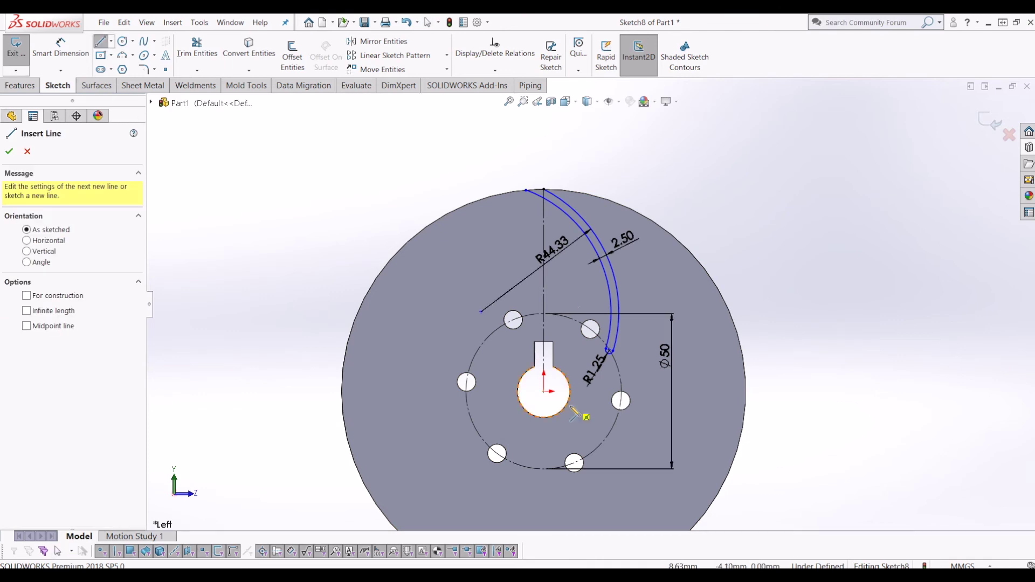
left_click(545, 391)
scroll(614, 361, "down", 4)
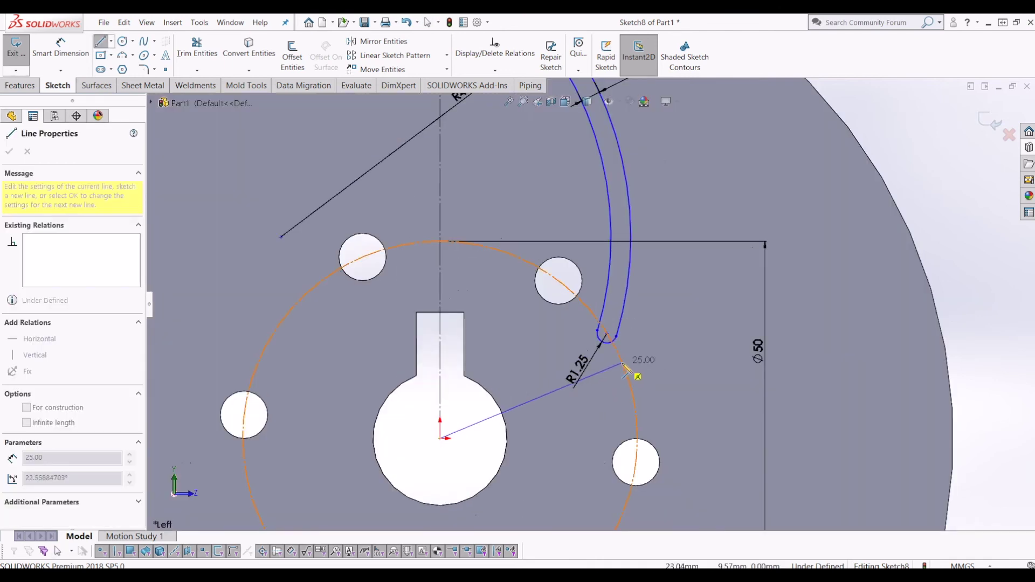
left_click(623, 363)
key("Escape")
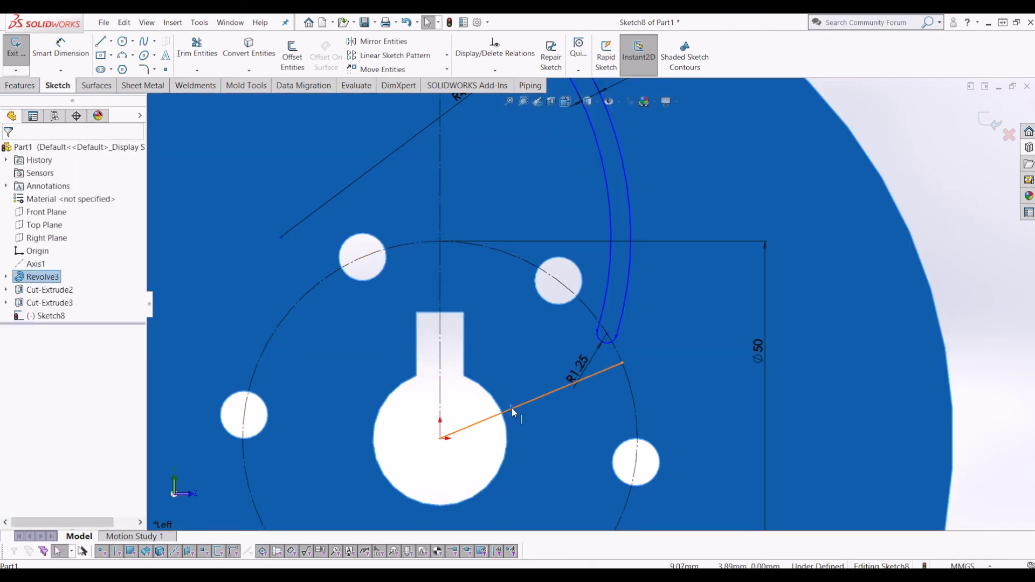
left_click(512, 408)
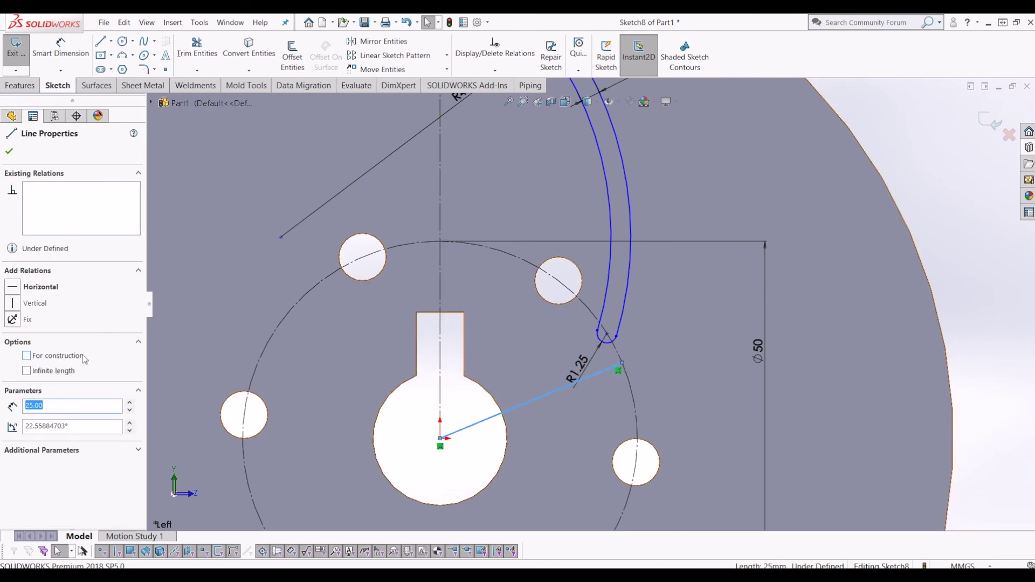
key("Escape")
Dimension the angle between the vertical and sloping construction lines at 70°
left_click(60, 53)
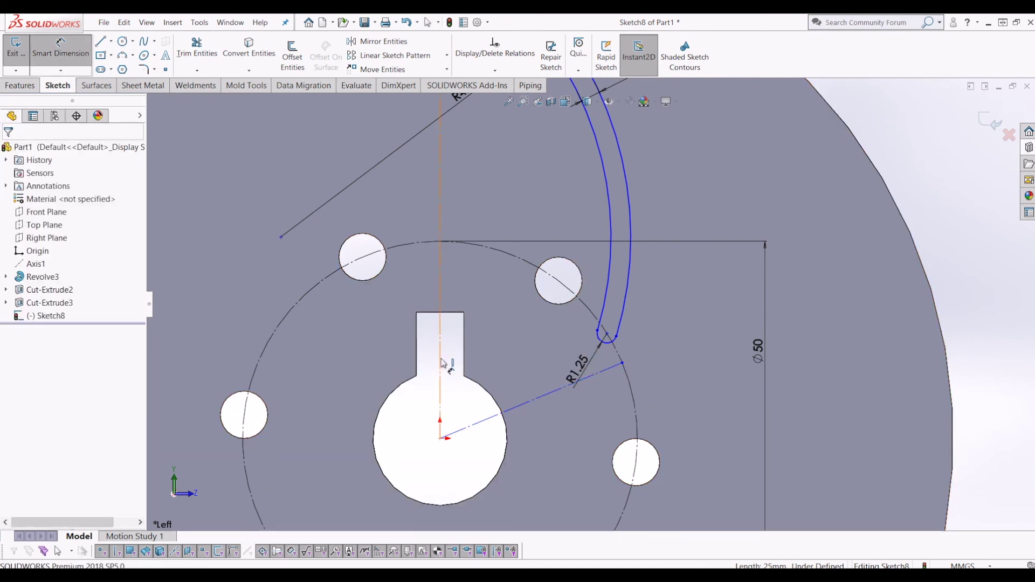
left_click(440, 360)
left_click(497, 345)
type("70")
key("Return")
key("Escape")
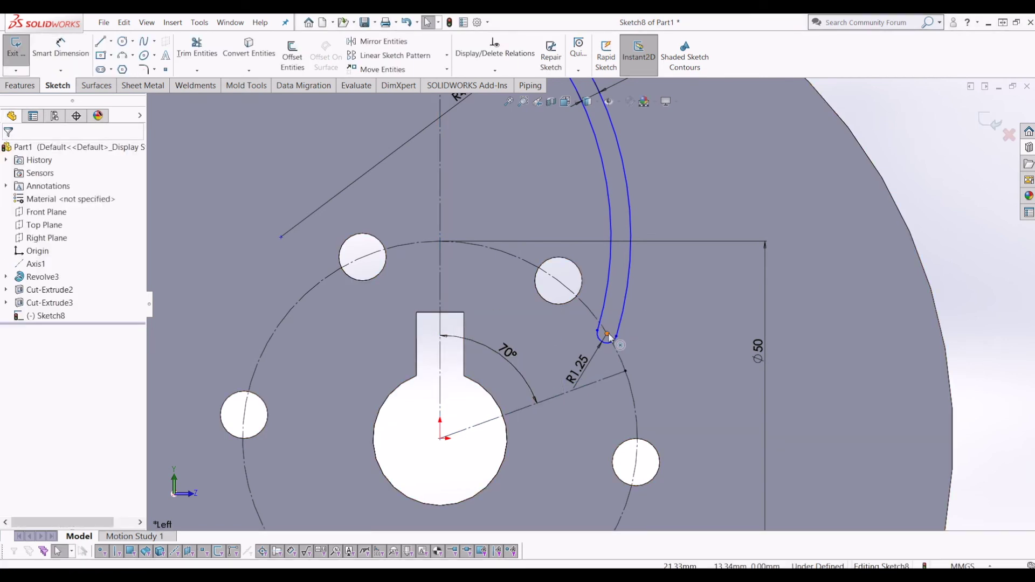
Merge the small end arc's centre with the outer endpoint of the sloping construction line
left_click(607, 335)
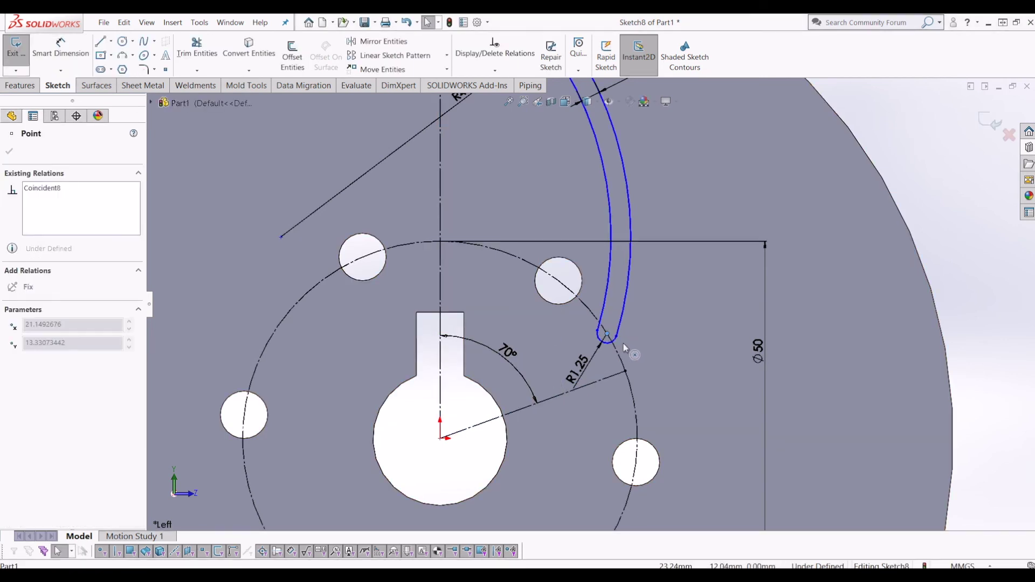
left_click(625, 371, "ctrl")
left_click(14, 392)
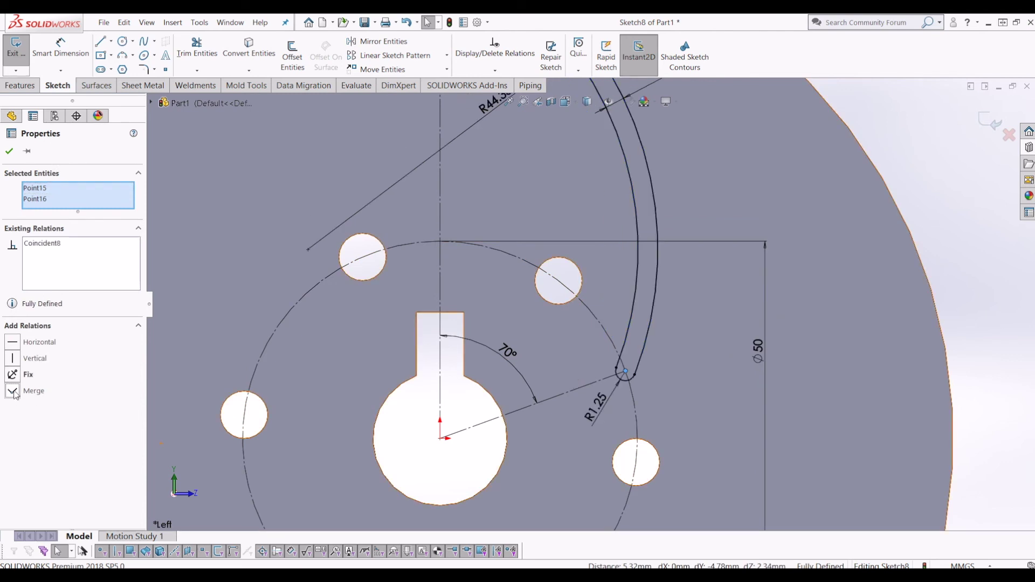
key("Escape")
Convert the disc face's outer circular edge into sketch geometry
scroll(591, 475, "up", 4)
middle_click_drag(598, 317, 581, 248)
scroll(513, 137, "down", 4)
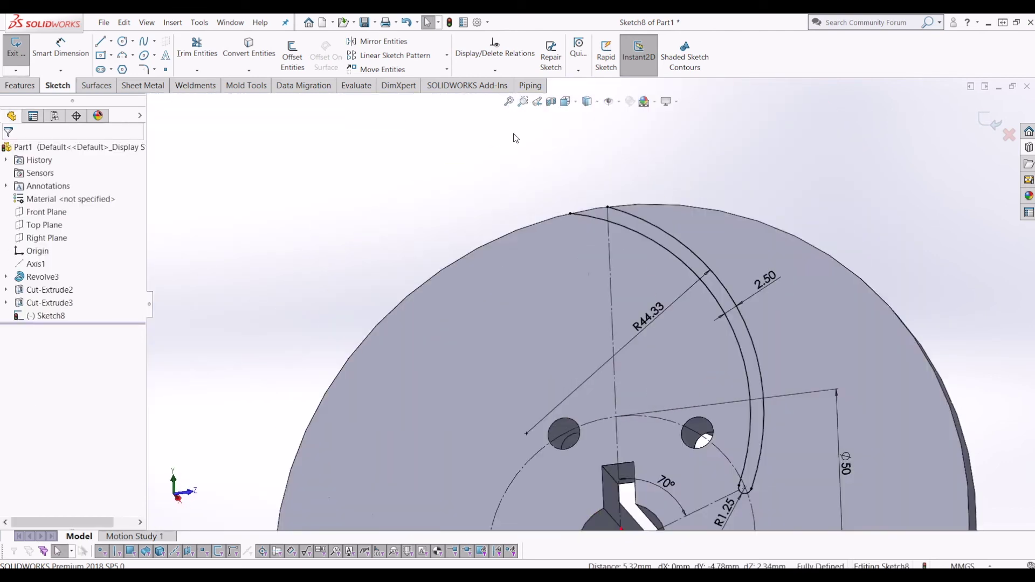
scroll(679, 254, "up", 5)
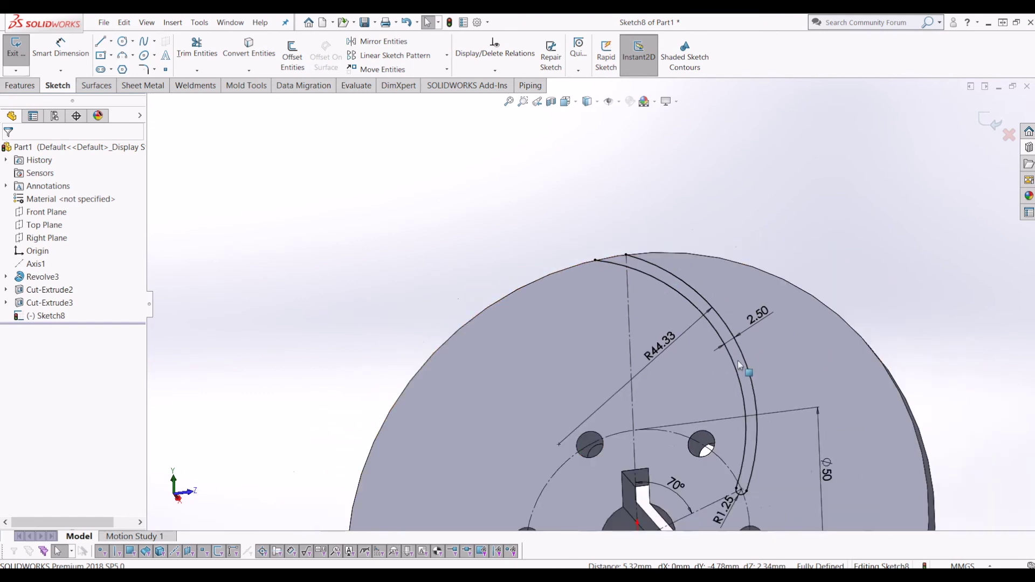
scroll(652, 348, "up", 3)
scroll(572, 263, "down", 6)
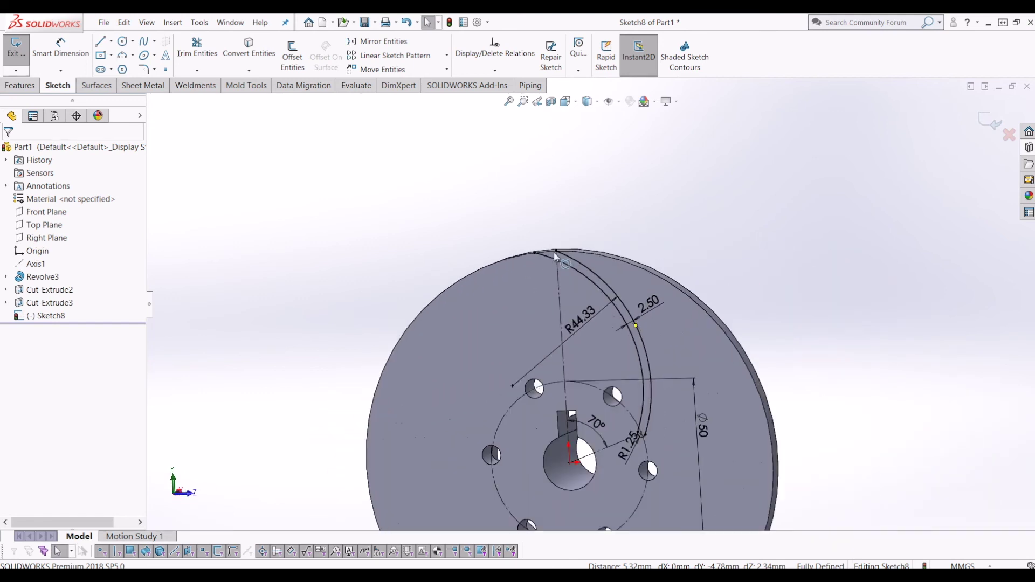
left_click(573, 262)
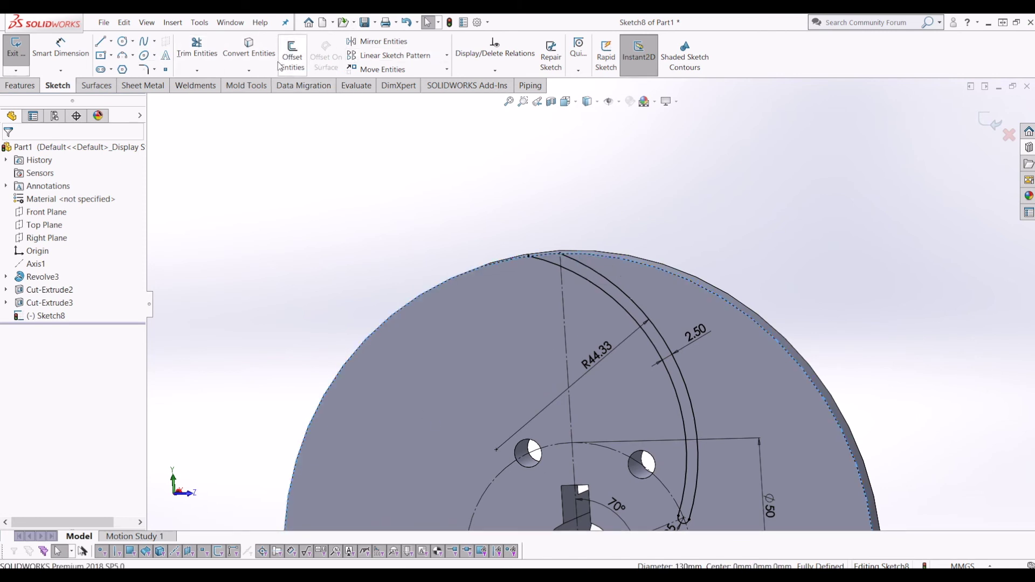
left_click(248, 49)
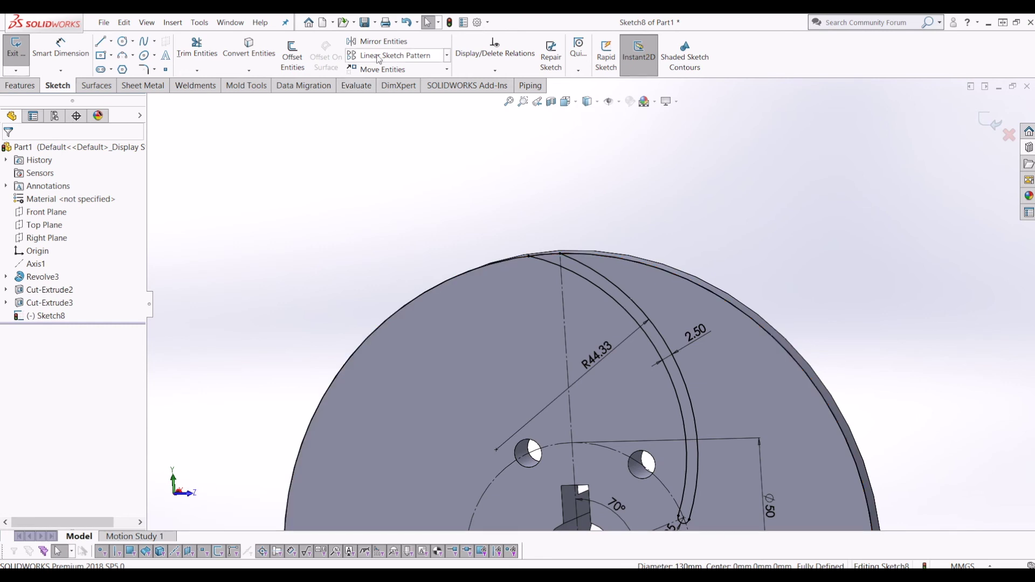
Trim the converted outer circle down to the short arc between the blade's two long curves and finish the sketch
left_click(197, 47)
scroll(654, 276, "down", 2)
left_click_drag(655, 271, 418, 297)
scroll(496, 251, "down", 2)
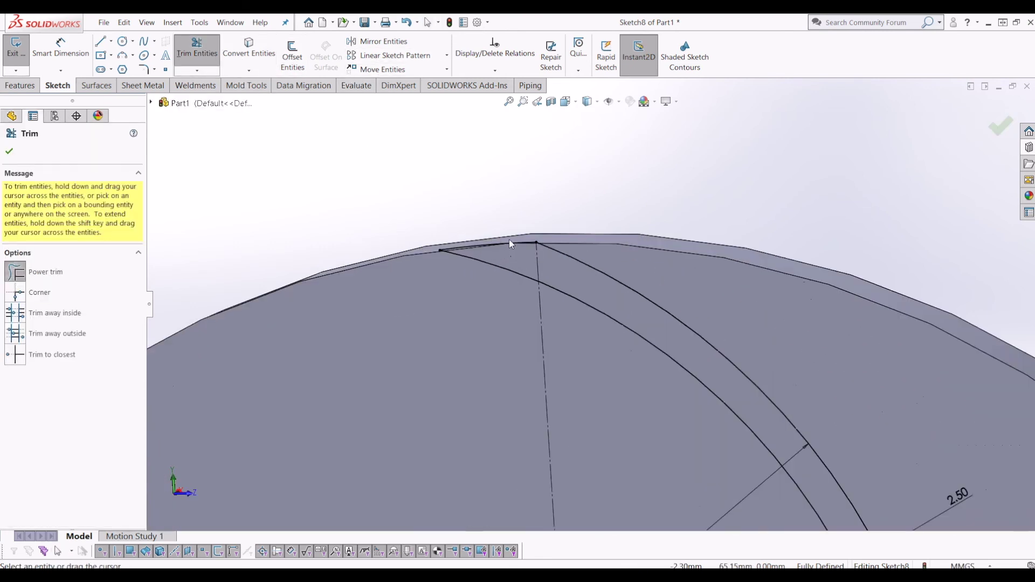
scroll(593, 302, "up", 6)
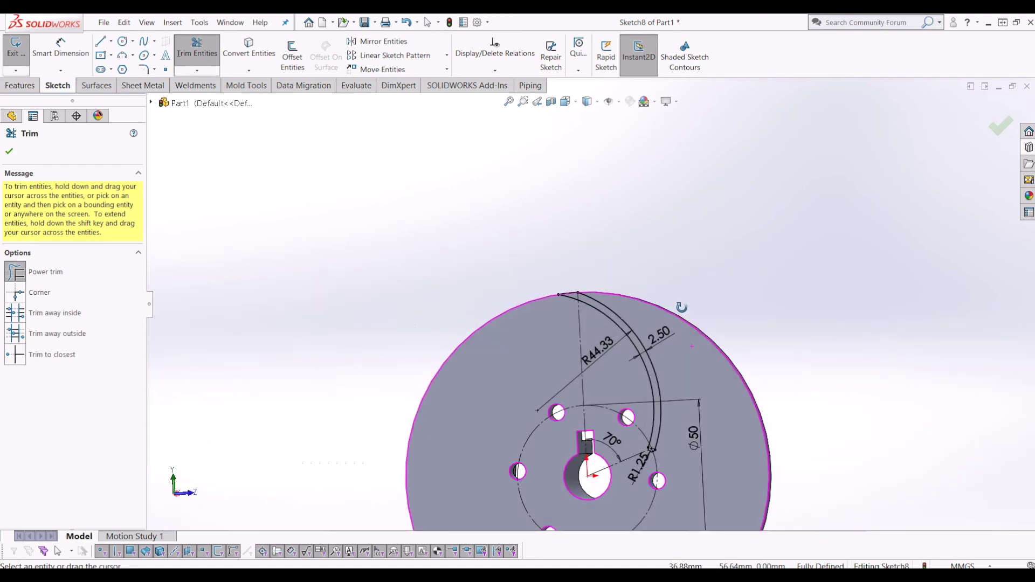
left_click(996, 129)
left_click(987, 125)
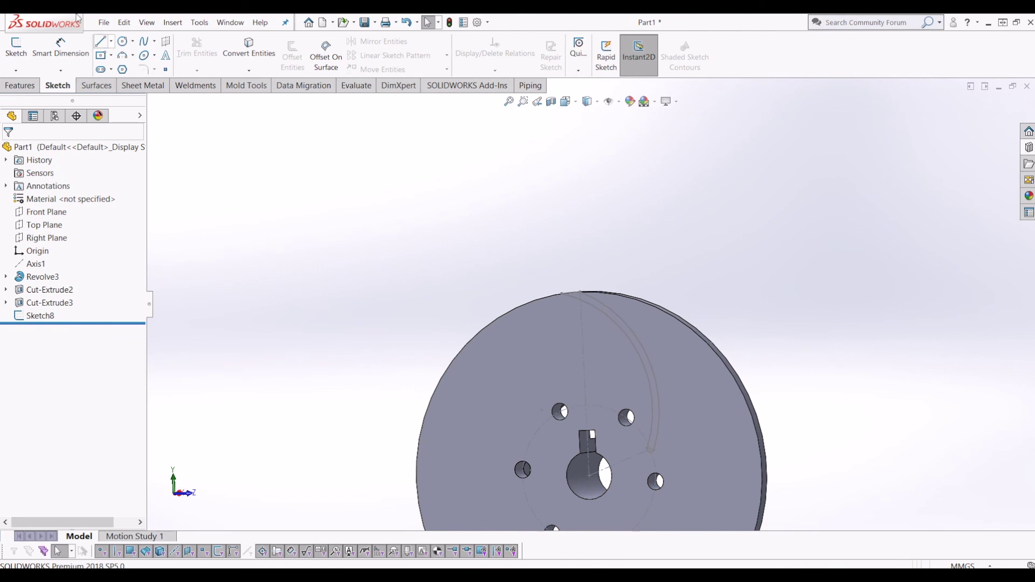
Extrude the curved blade profile as a 15 mm blind boss merged with the disc
left_click(20, 85)
left_click(21, 54)
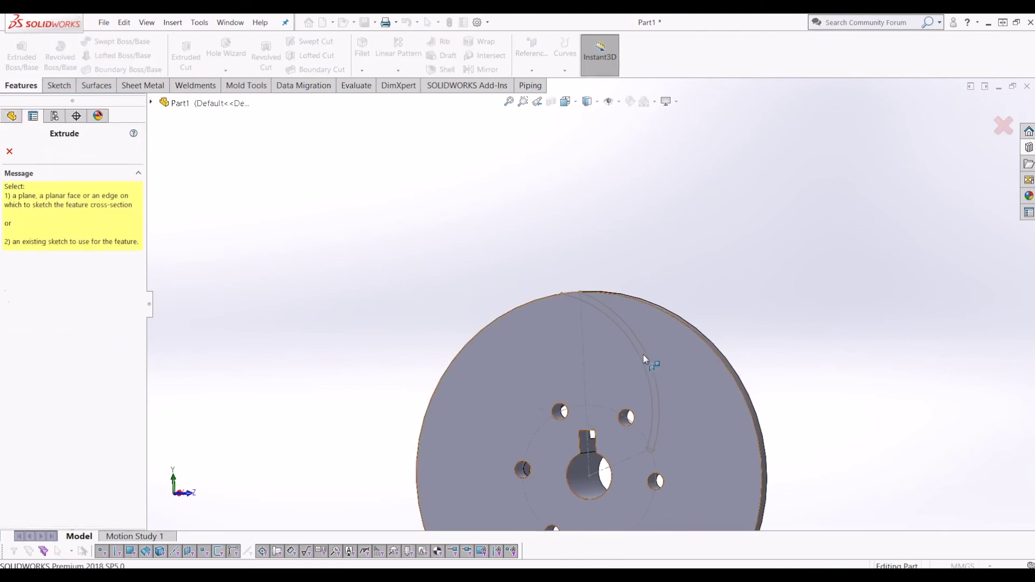
left_click(643, 355)
middle_click_drag(628, 329, 627, 378)
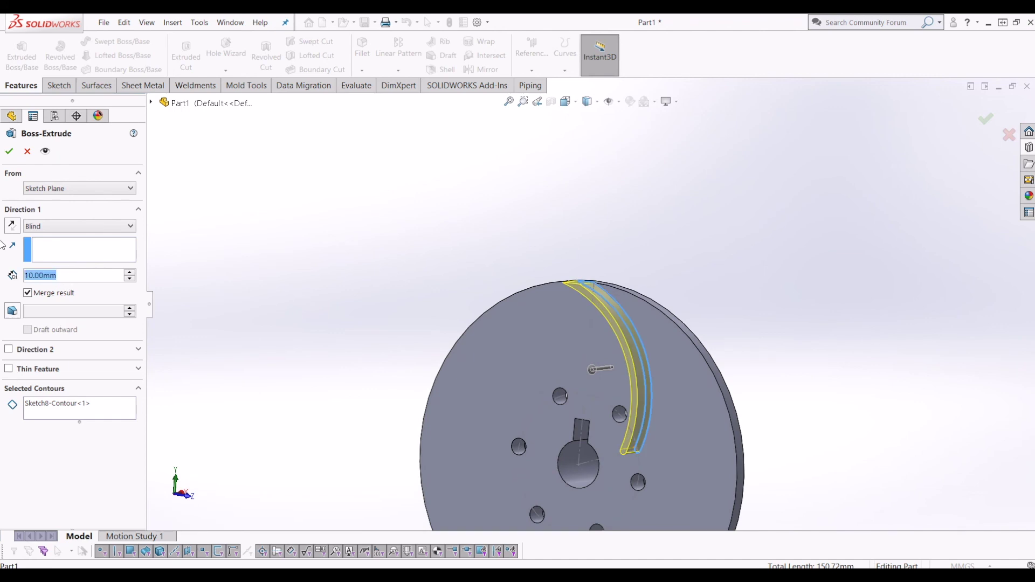
type("15")
key("Return")
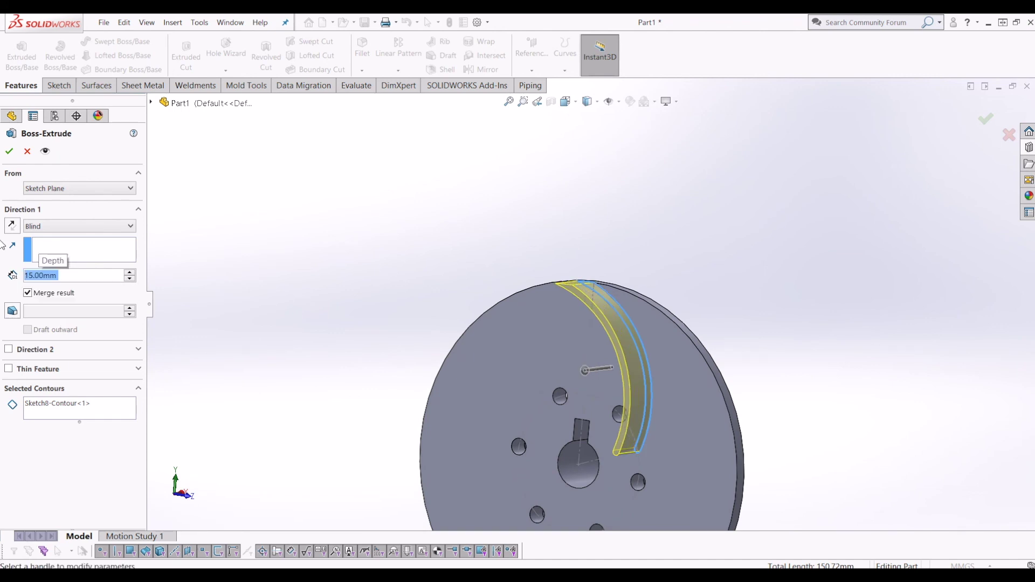
left_click(15, 155)
middle_click_drag(570, 357, 702, 491)
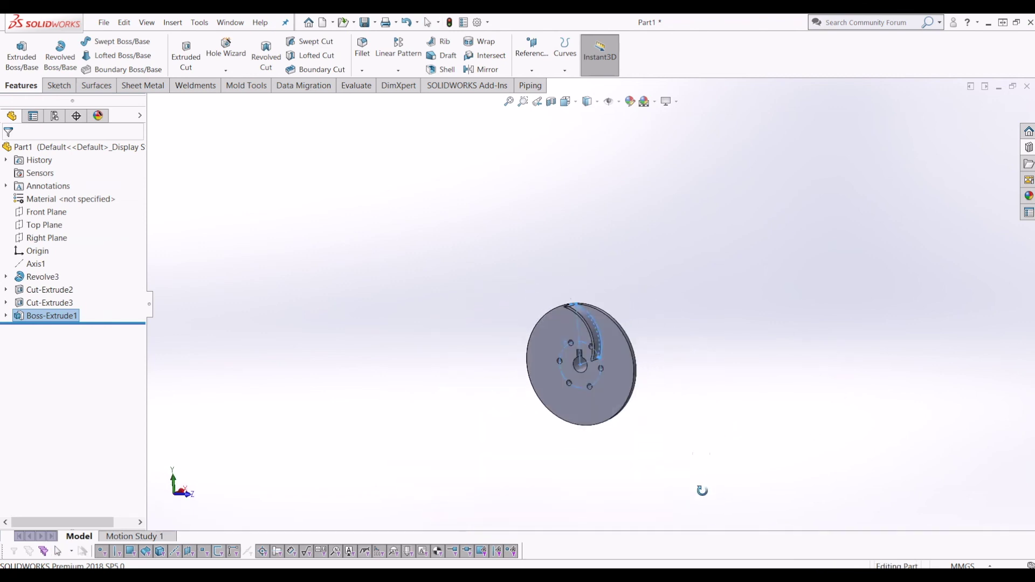
key("Escape")
Make the hub's central axis, Axis1, visible in the model
left_click(41, 269)
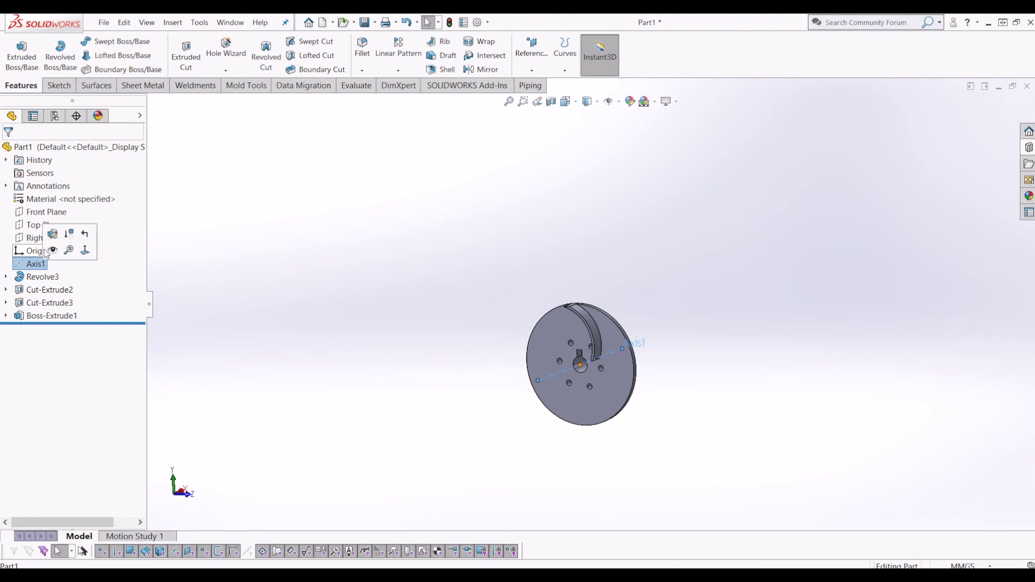
left_click(53, 250)
middle_click_drag(706, 380, 713, 398)
left_click(707, 395)
scroll(645, 374, "down", 3)
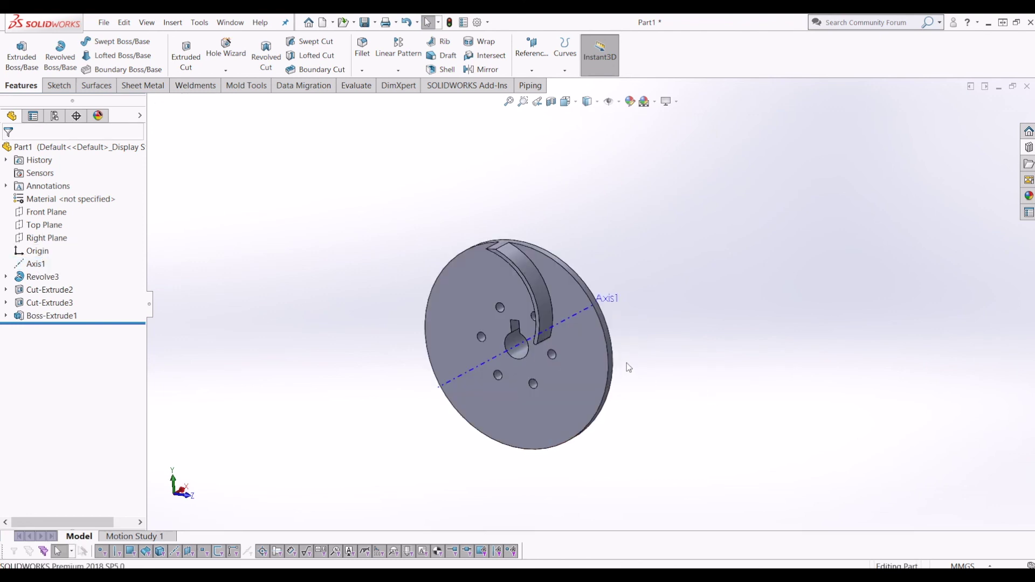
key("f")
Create a circular pattern of the extruded blade about Axis1 with 6 equally spaced instances over 360°
left_click(398, 72)
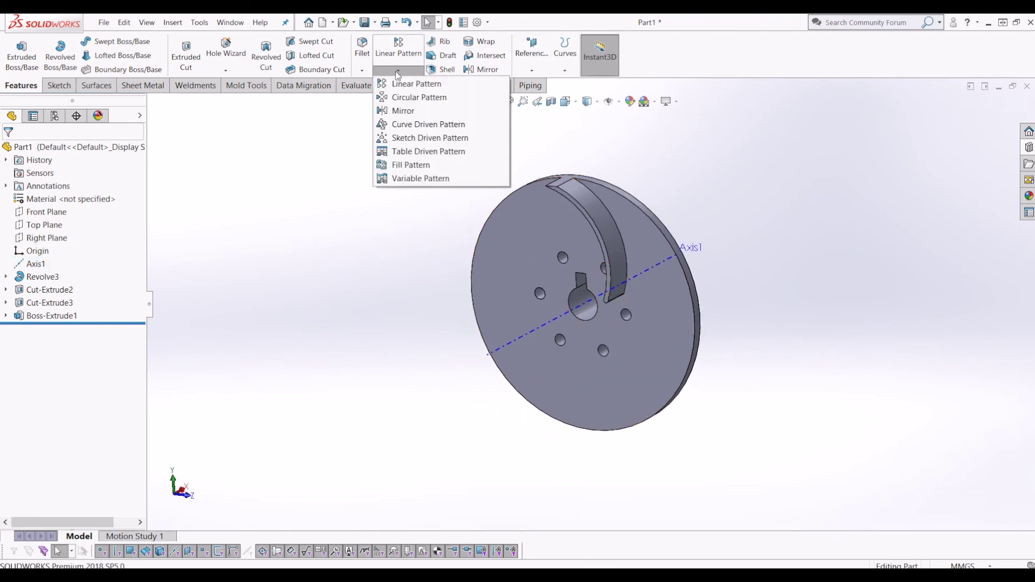
left_click(410, 98)
left_click(81, 195)
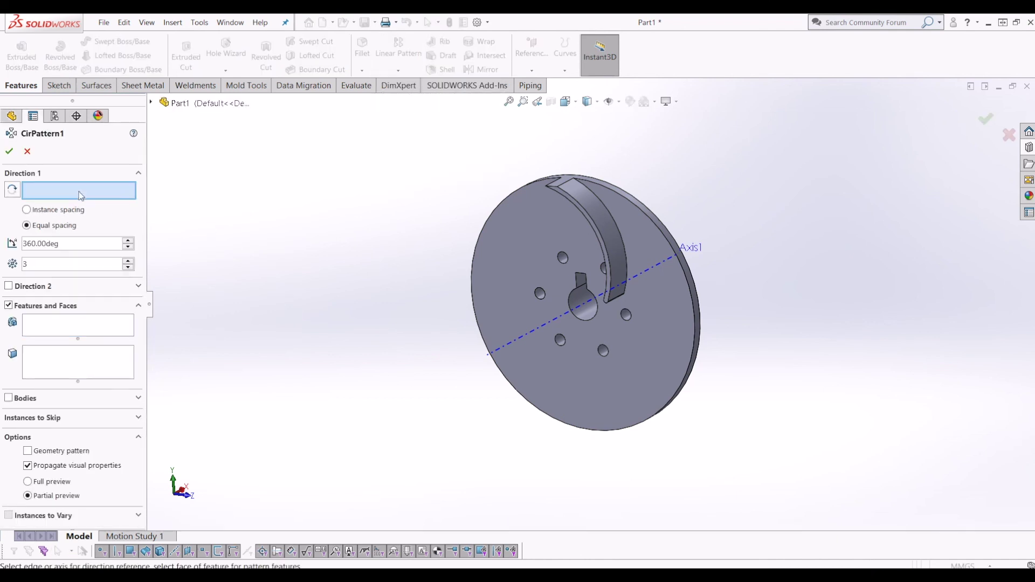
left_click(506, 347)
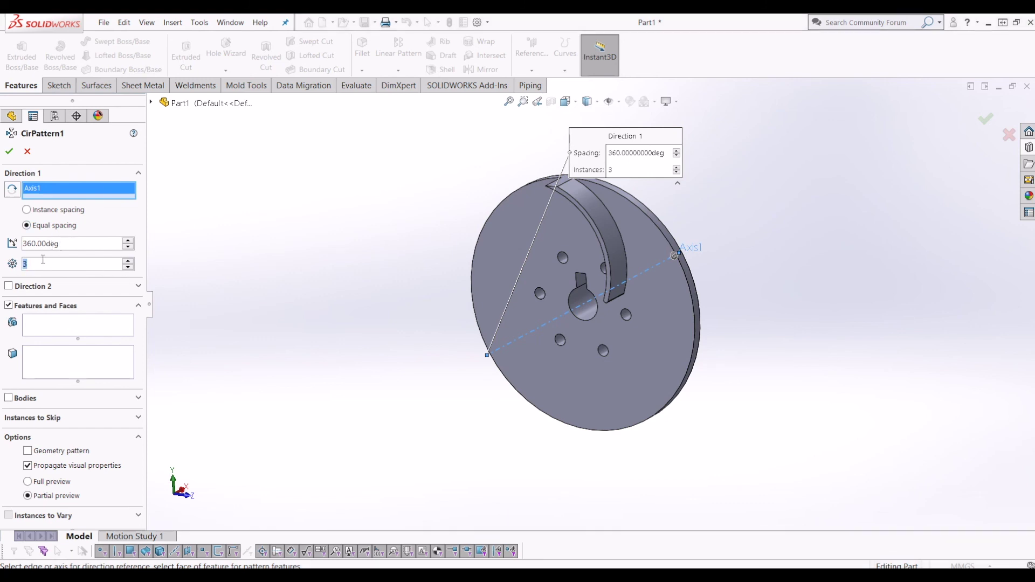
type("6")
left_click(51, 324)
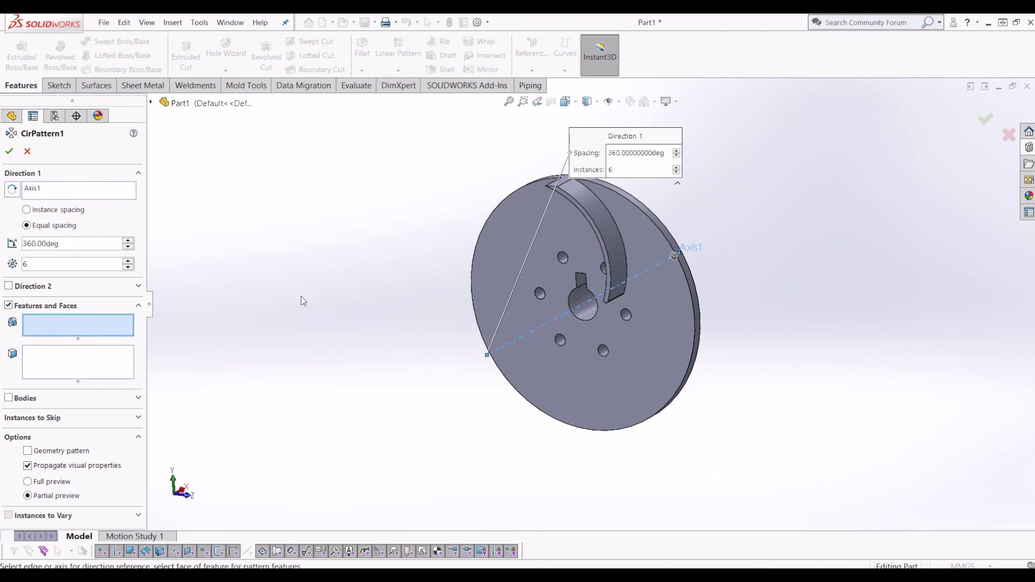
left_click(152, 103)
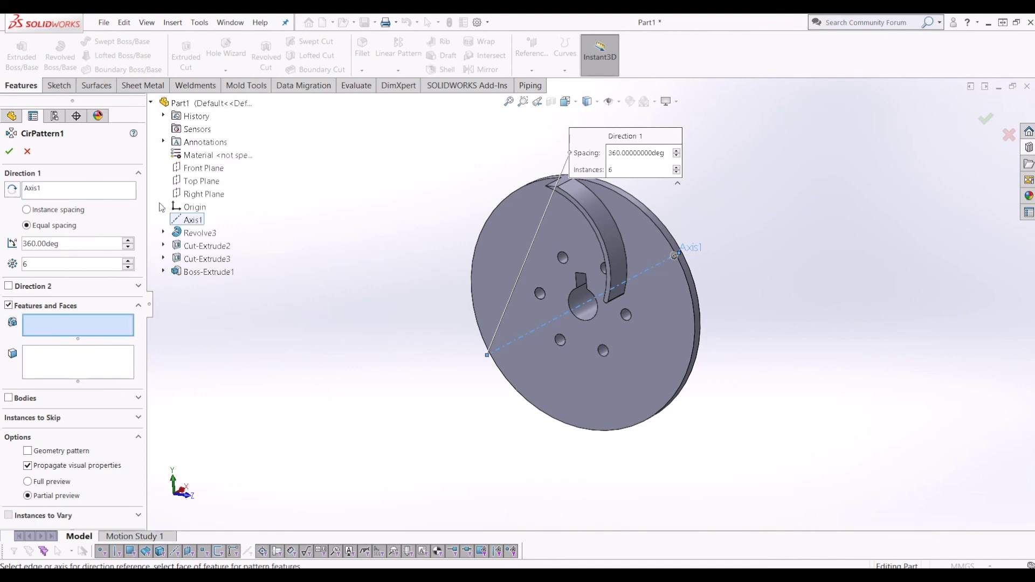
left_click(188, 272)
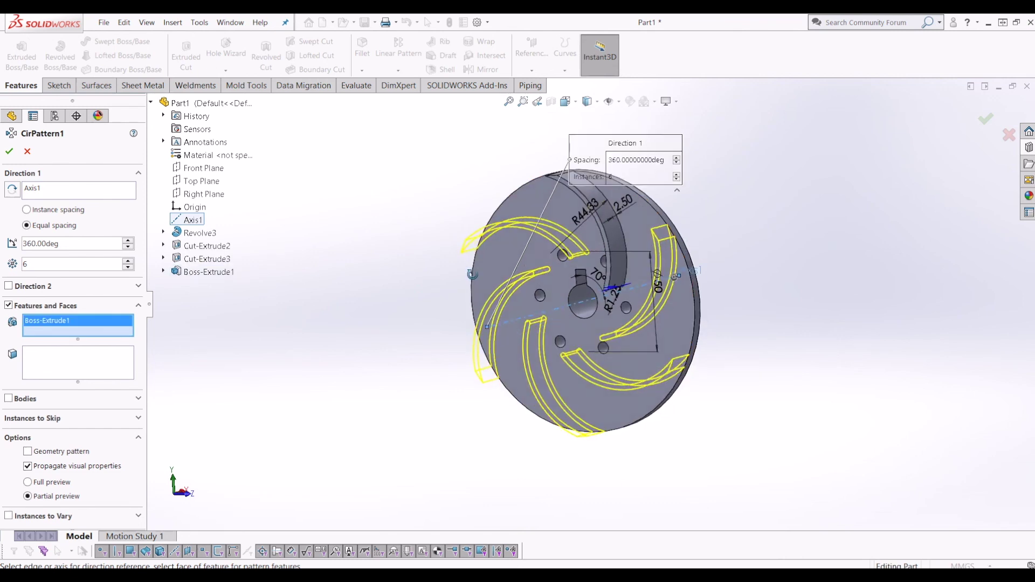
left_click(9, 151)
key("f")
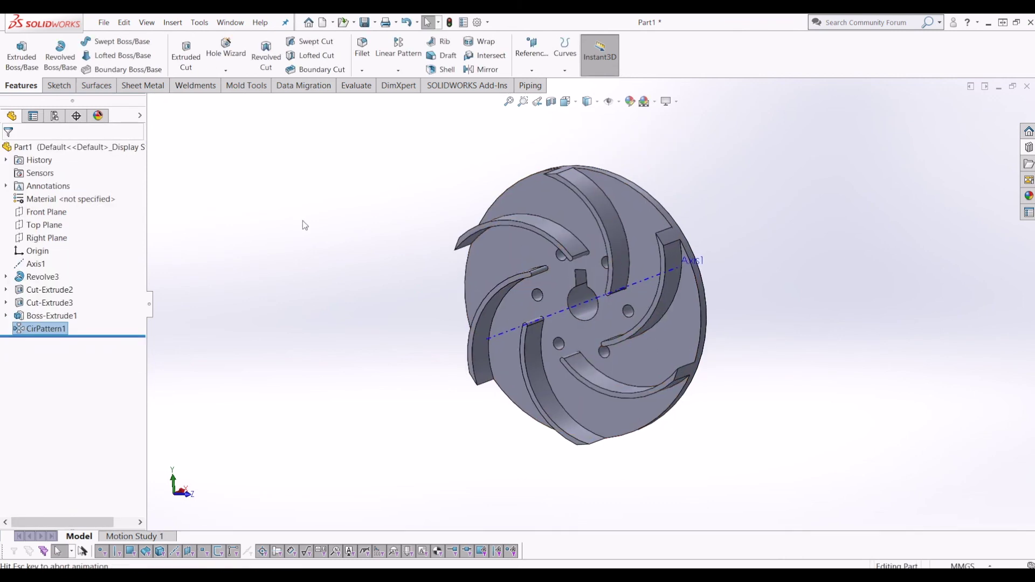
Examine the patterned blades and the disc of the impeller from several angles
middle_click_drag(669, 329, 649, 280)
scroll(665, 343, "up", 5)
scroll(665, 343, "down", 1)
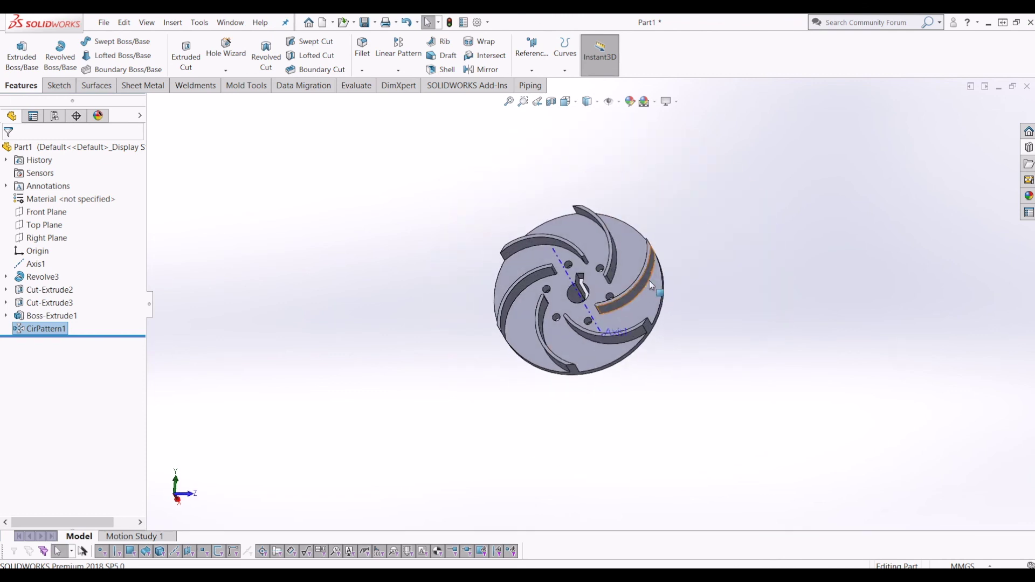
middle_click_drag(580, 286, 513, 348)
scroll(510, 342, "down", 2)
middle_click_drag(437, 333, 531, 267)
scroll(531, 266, "down", 1)
scroll(335, 398, "up", 2)
left_click(340, 407)
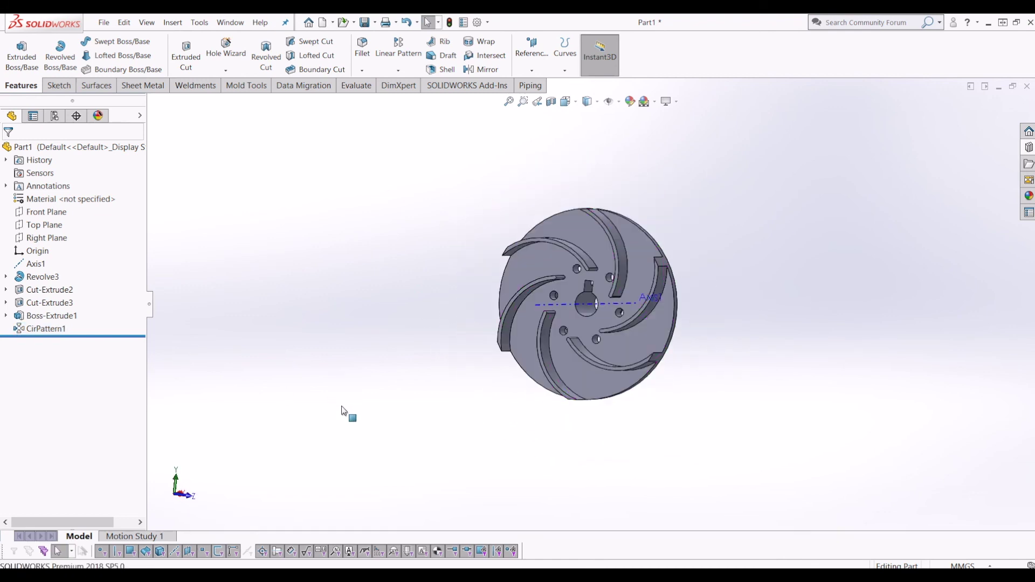
scroll(341, 406, "up", 5)
scroll(350, 345, "down", 3)
scroll(862, 246, "down", 5)
middle_click_drag(720, 274, 707, 294)
middle_click_drag(950, 306, 965, 302)
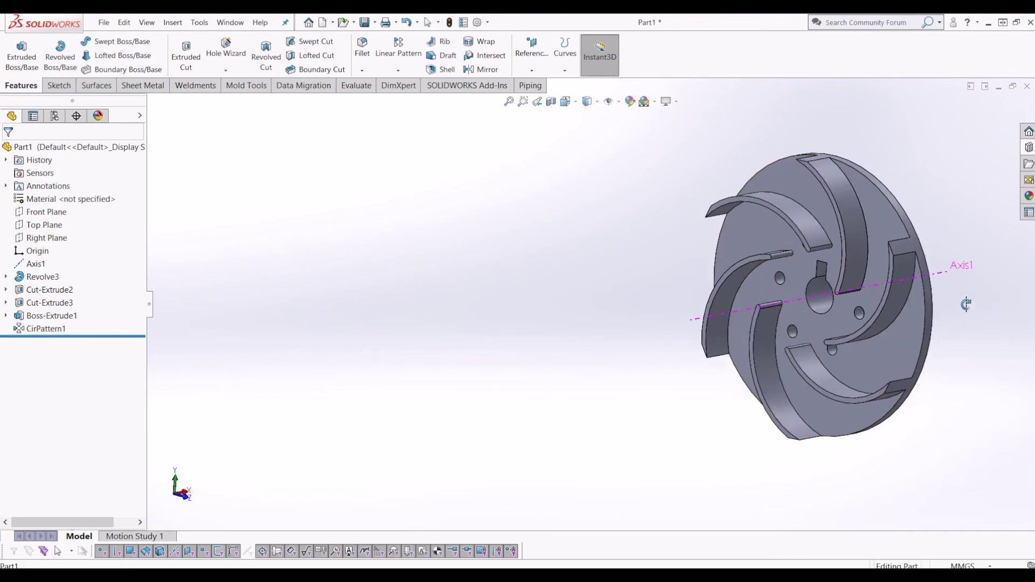